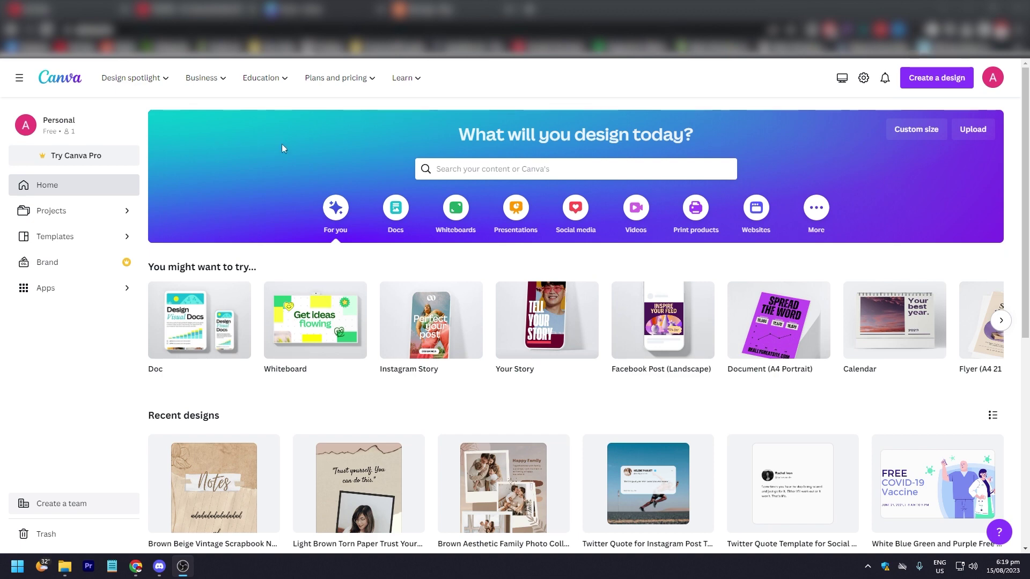
Switch to the Etsy tab showing the 'yard sign' search results
click(475, 11)
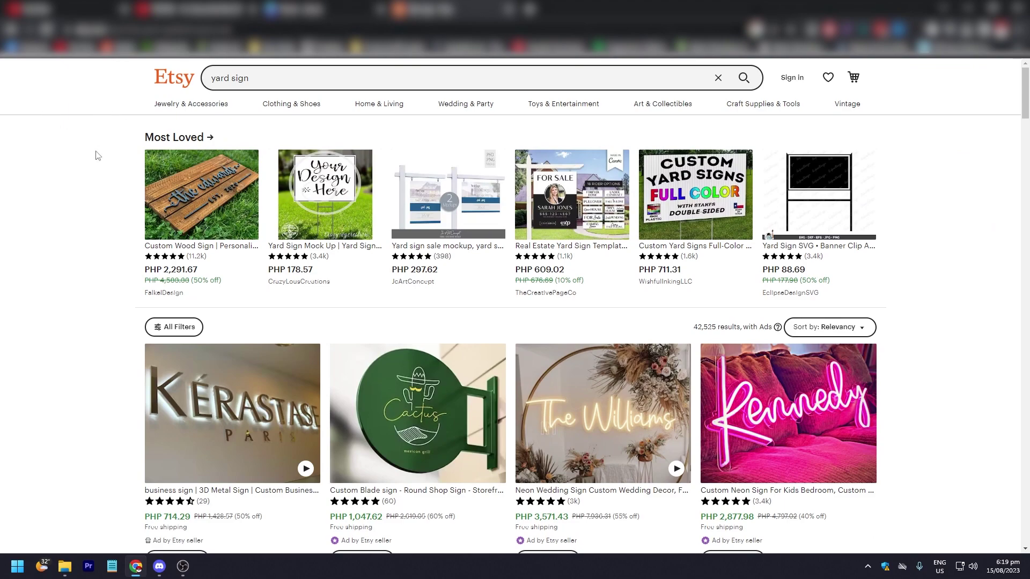
scroll(97, 188, down, 2)
scroll(98, 189, up, 2)
scroll(96, 189, down, 2)
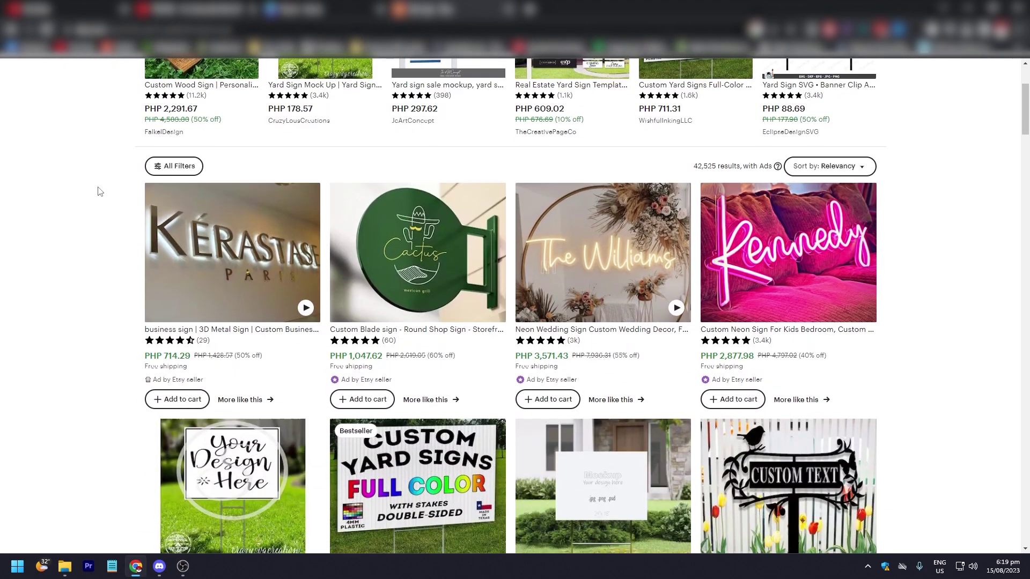
scroll(95, 266, down, 1)
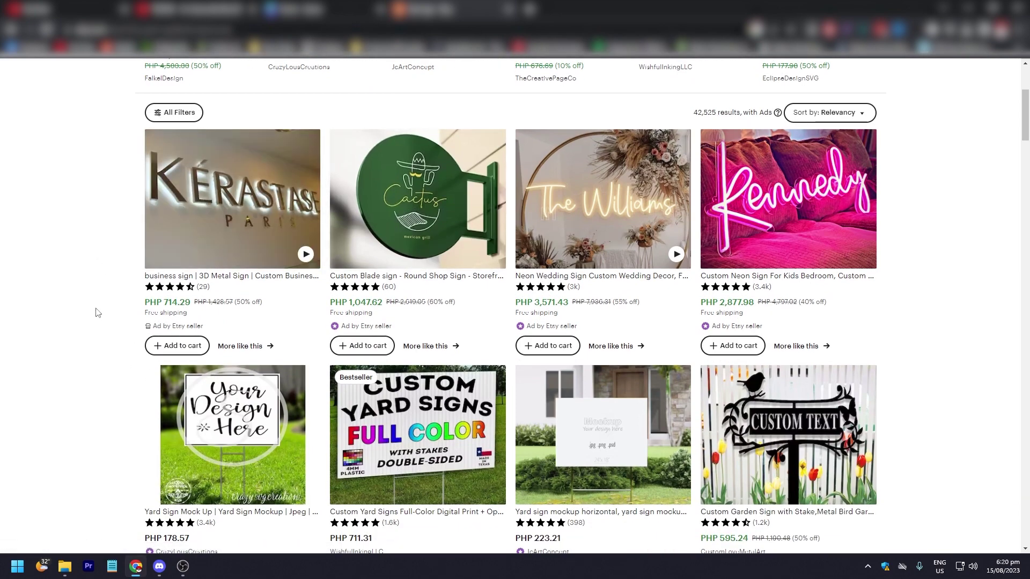
scroll(97, 312, down, 1)
scroll(95, 312, down, 2)
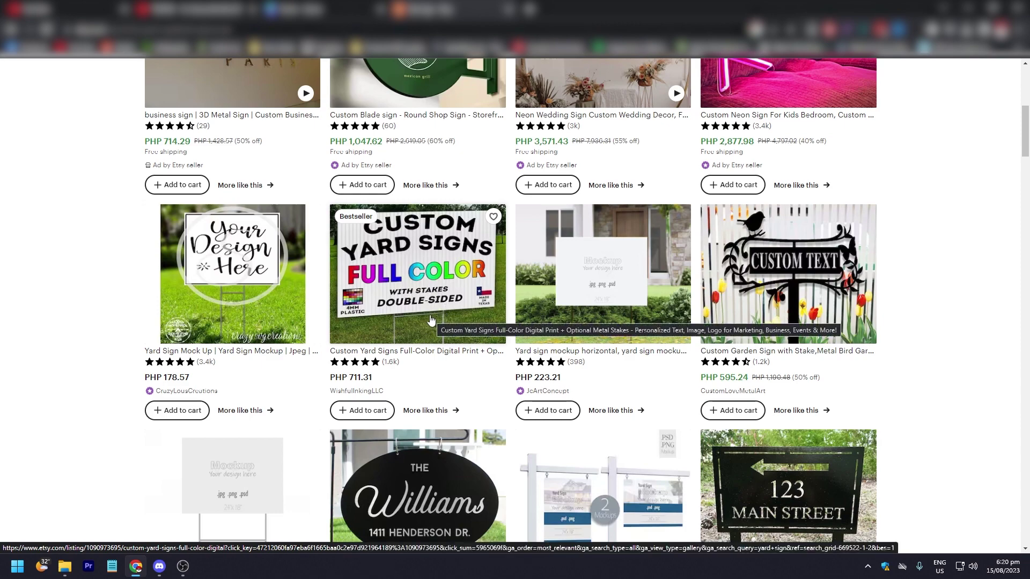
mouse_move(602, 434)
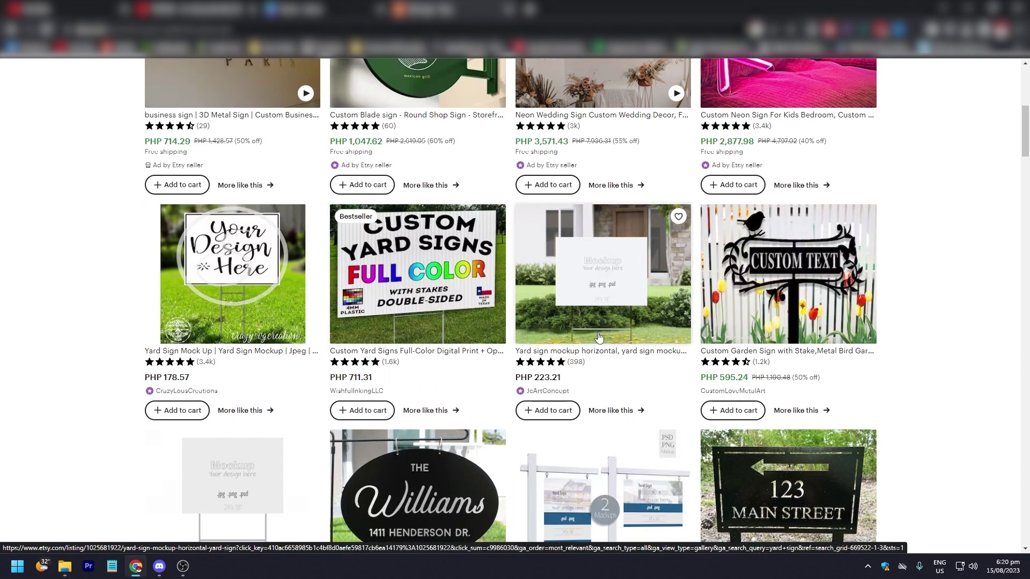
scroll(597, 338, down, 2)
scroll(597, 338, down, 1)
scroll(597, 339, down, 1)
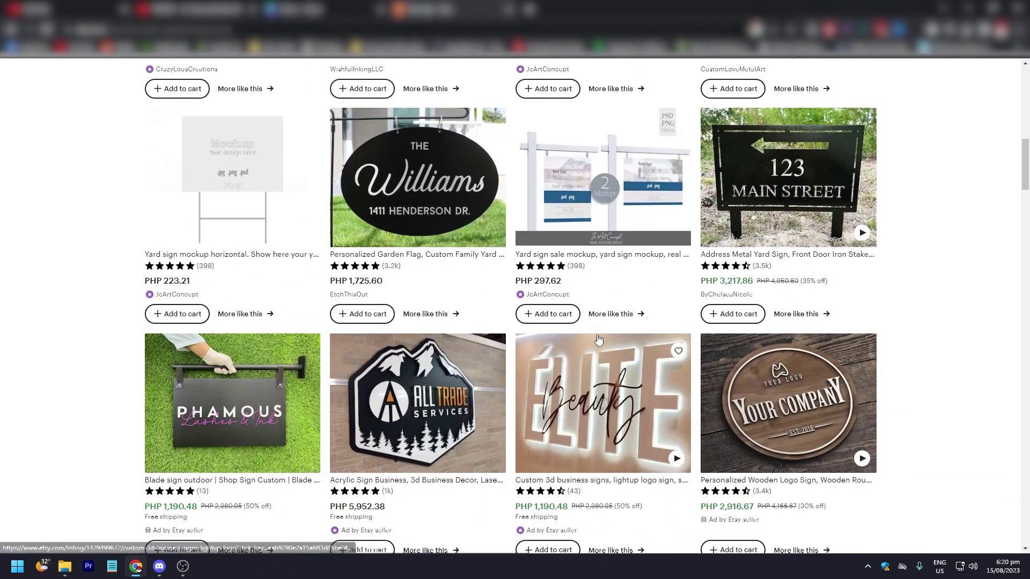
scroll(125, 331, down, 1)
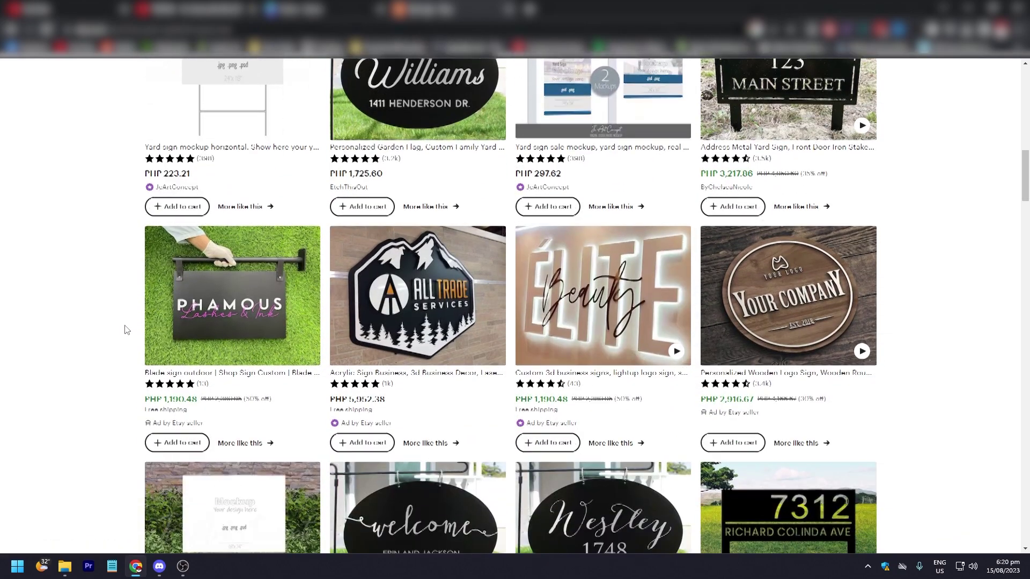
scroll(125, 329, down, 1)
scroll(125, 330, down, 2)
scroll(124, 330, down, 1)
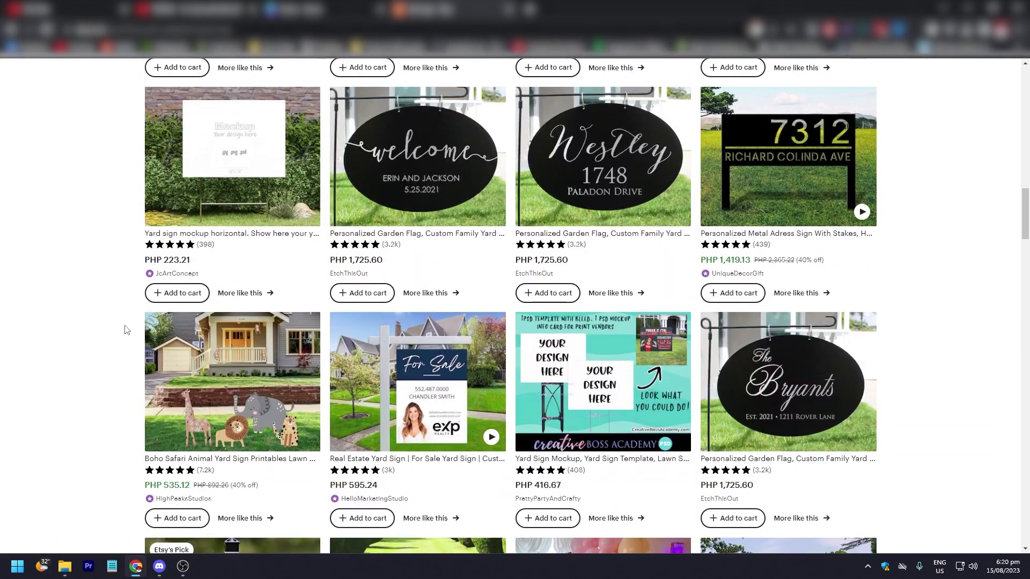
scroll(241, 350, down, 1)
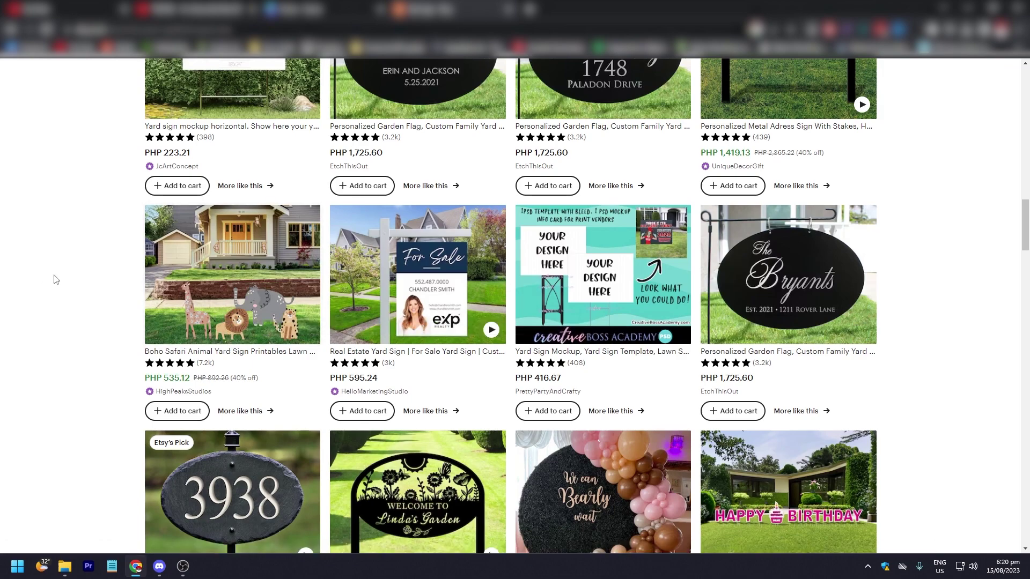
scroll(35, 287, down, 3)
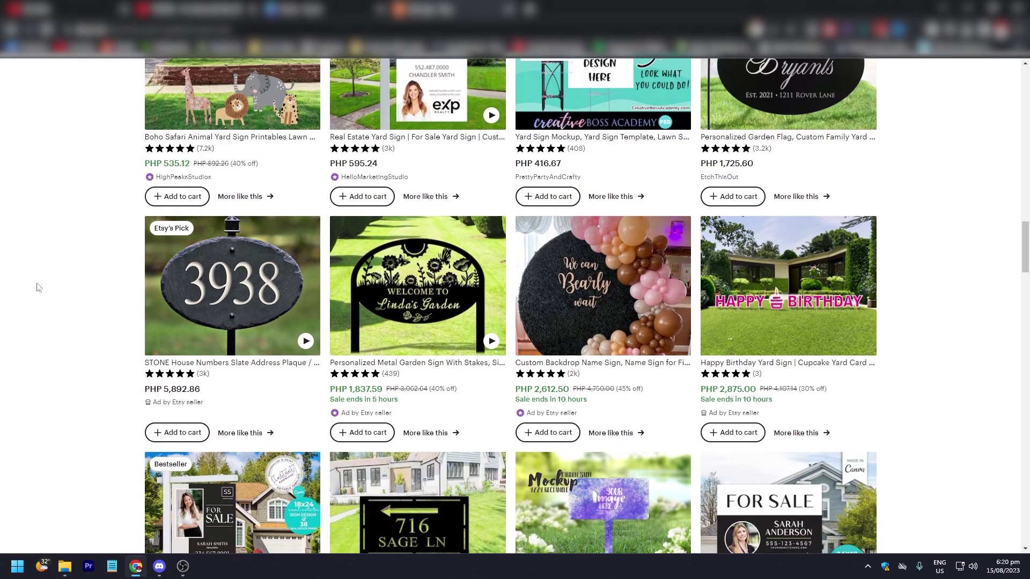
scroll(38, 281, down, 3)
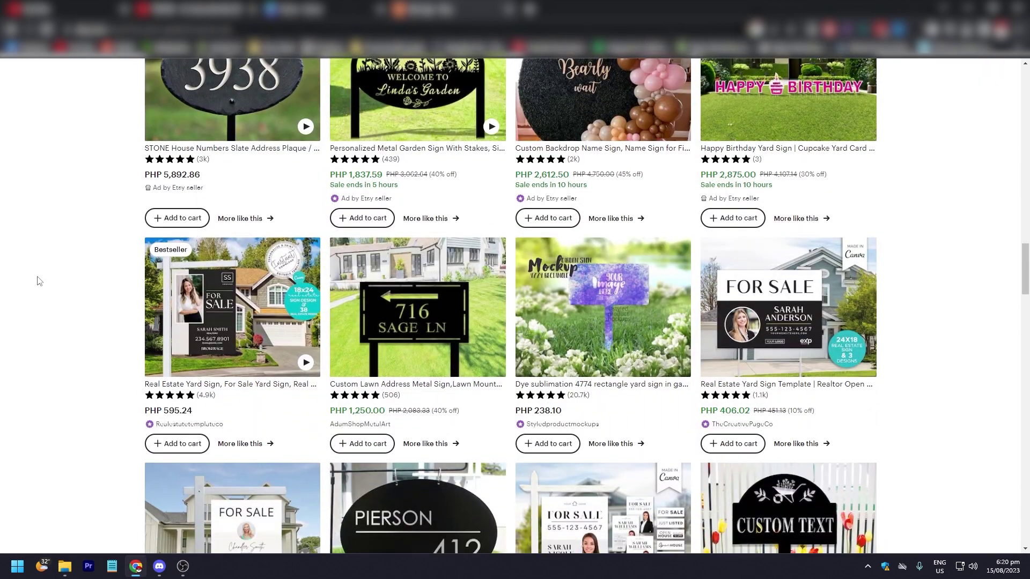
scroll(42, 276, down, 2)
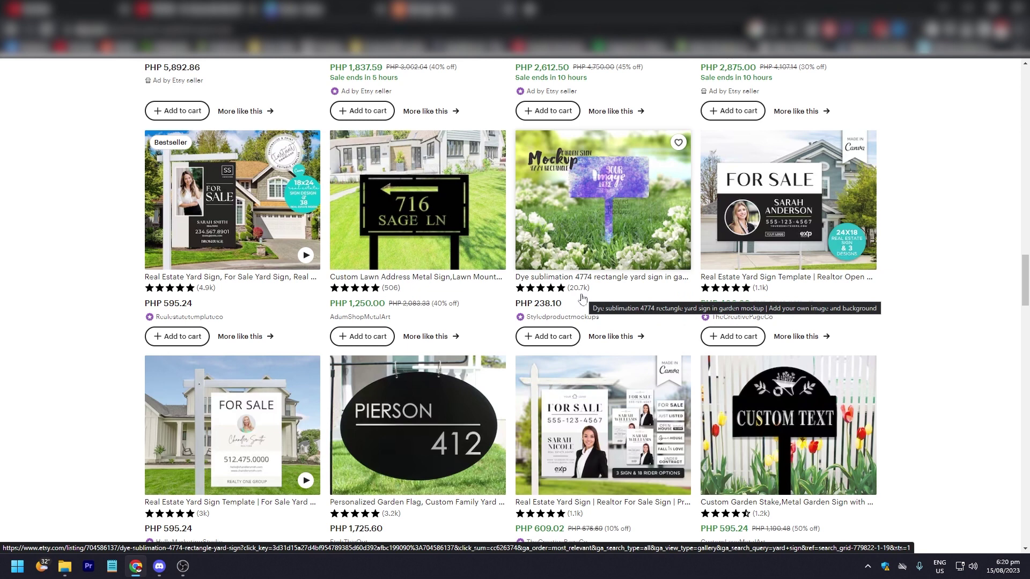
mouse_move(787, 307)
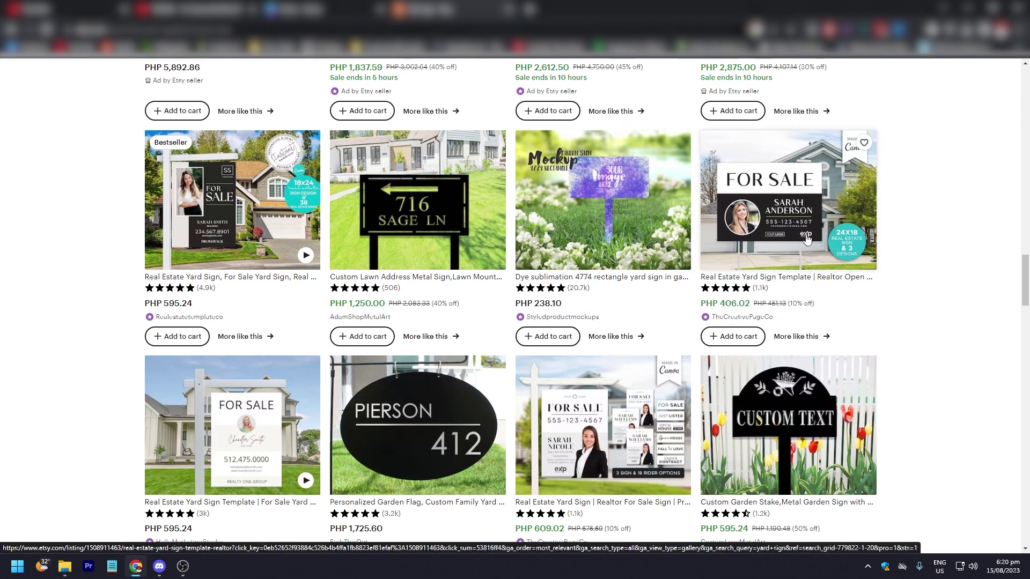
scroll(104, 301, down, 3)
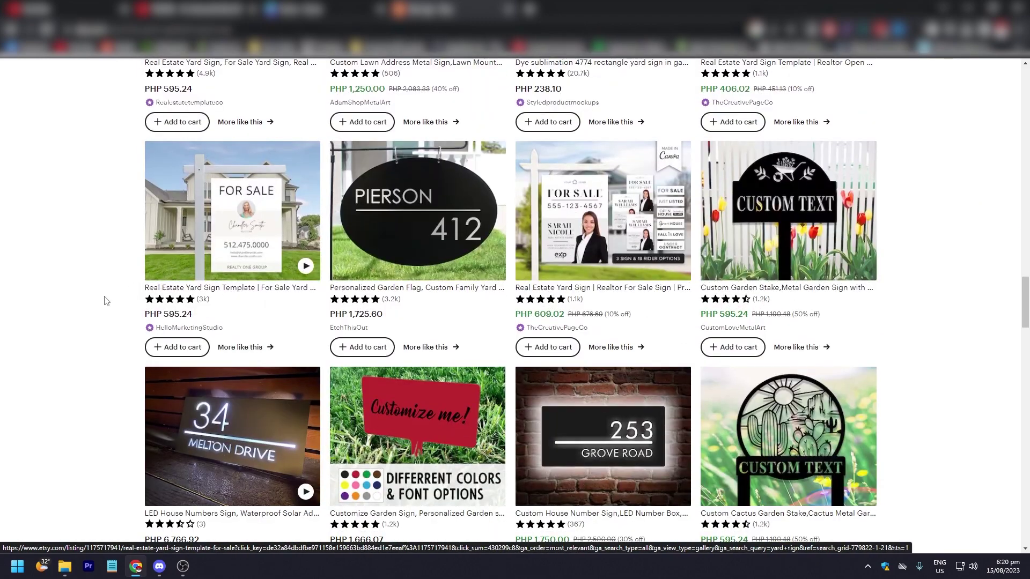
scroll(104, 301, down, 2)
scroll(104, 301, down, 2)
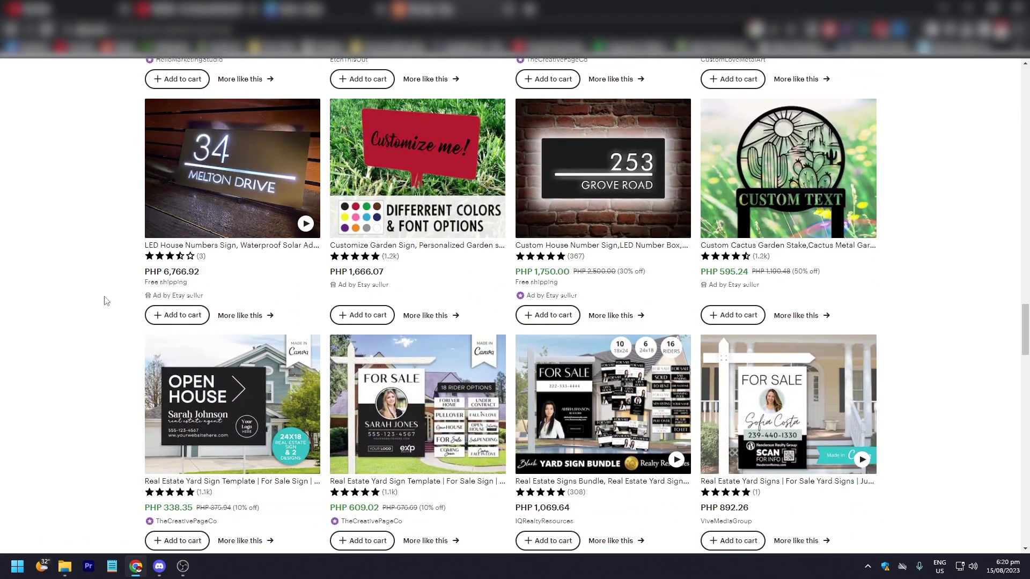
Go back to the Canva home page tab after browsing the Etsy listings
click(330, 9)
mouse_move(340, 77)
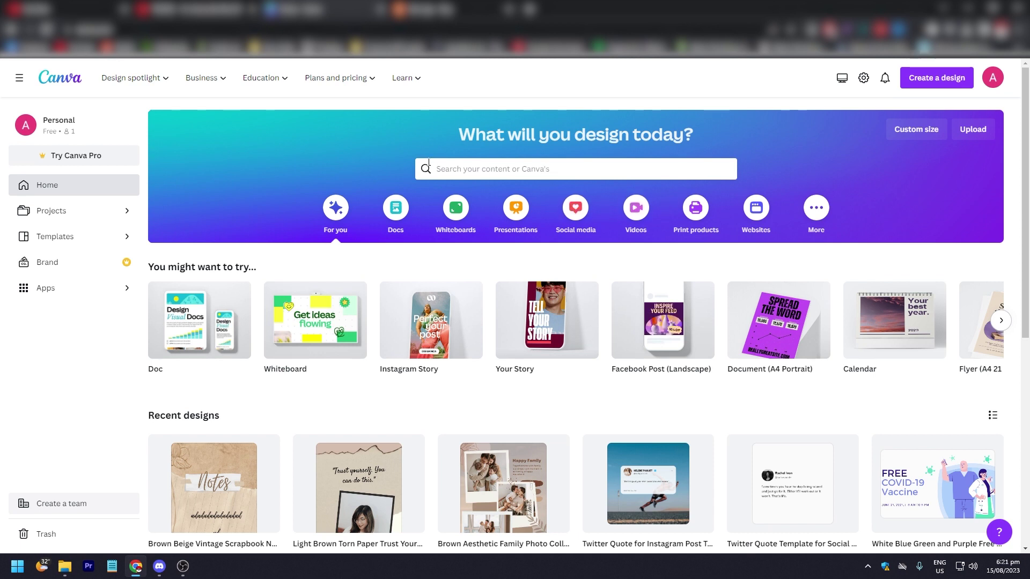
Search Canva templates for 'yard' and choose the Yard Sign (12 x 12 in) size
click(480, 170)
text(yard)
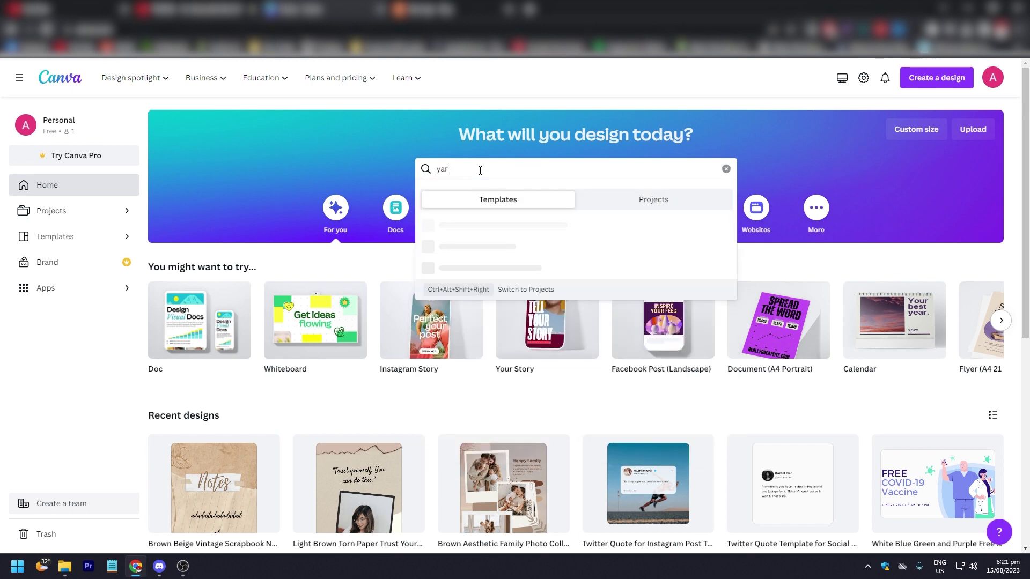
text( sgl)
key(BackSpace)
key(BackSpace)
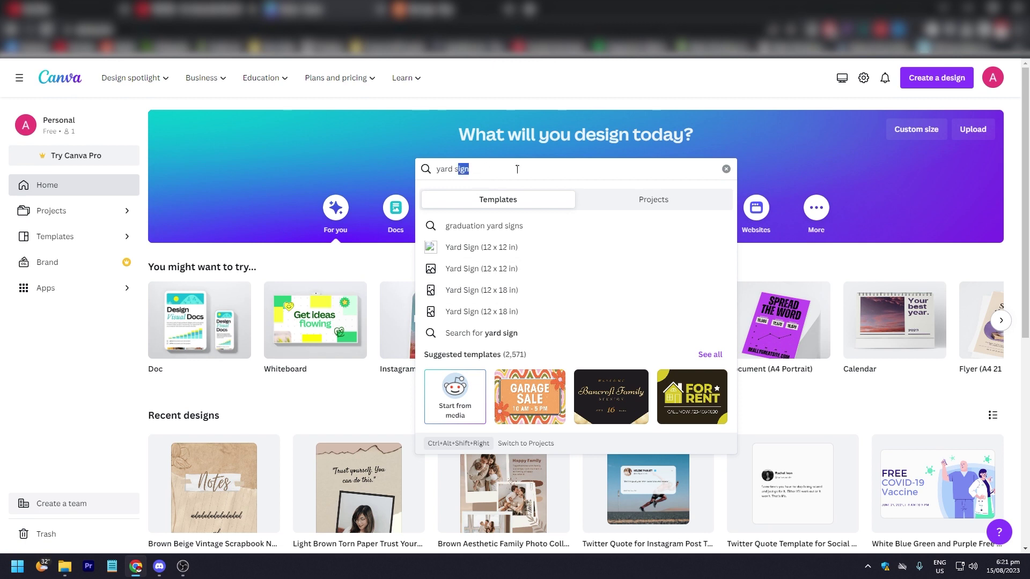
key(BackSpace)
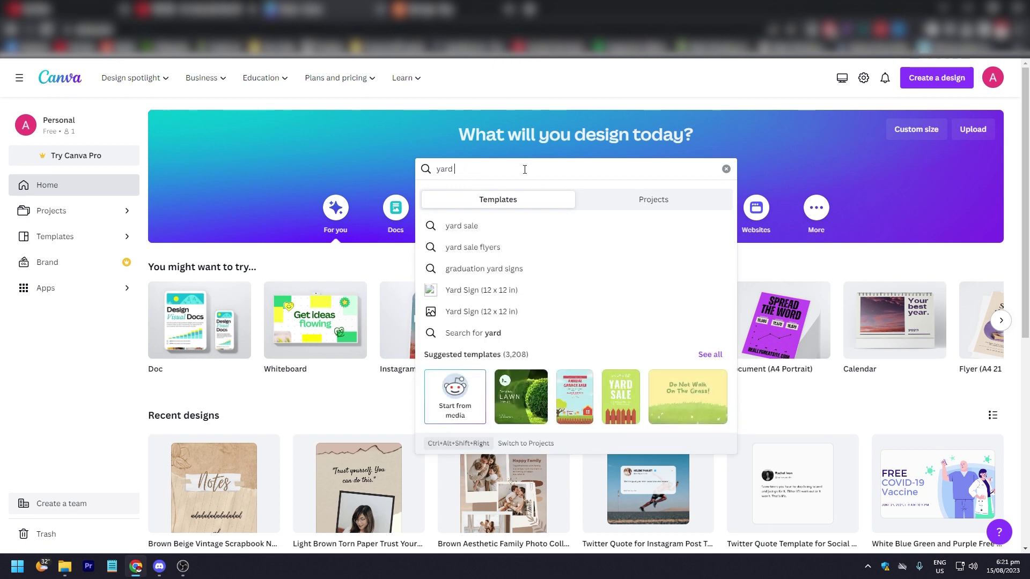
click(445, 312)
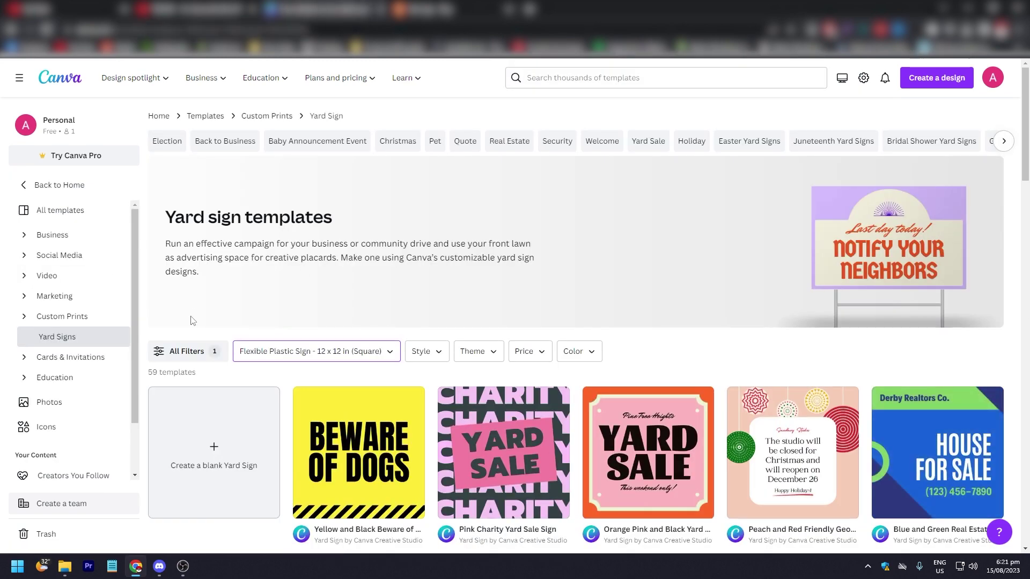
scroll(193, 309, down, 3)
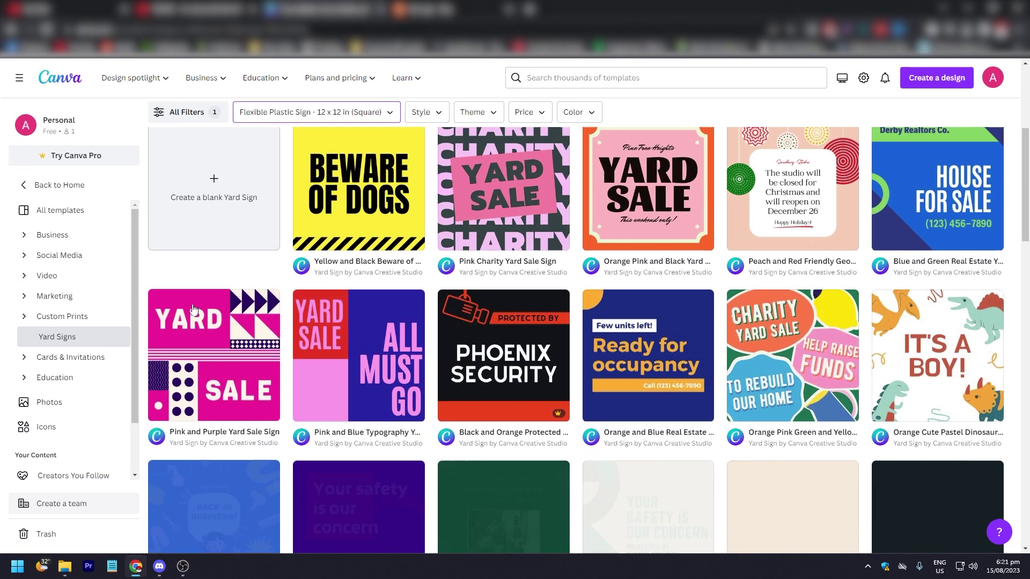
scroll(197, 308, down, 5)
scroll(201, 305, down, 5)
scroll(207, 303, down, 5)
scroll(208, 303, up, 5)
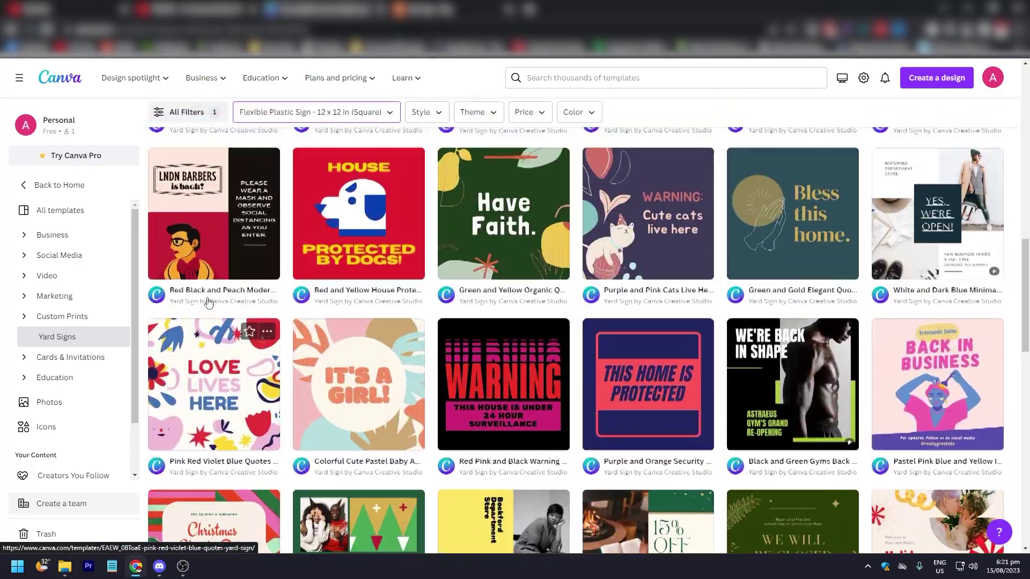
scroll(208, 303, up, 5)
scroll(208, 304, up, 5)
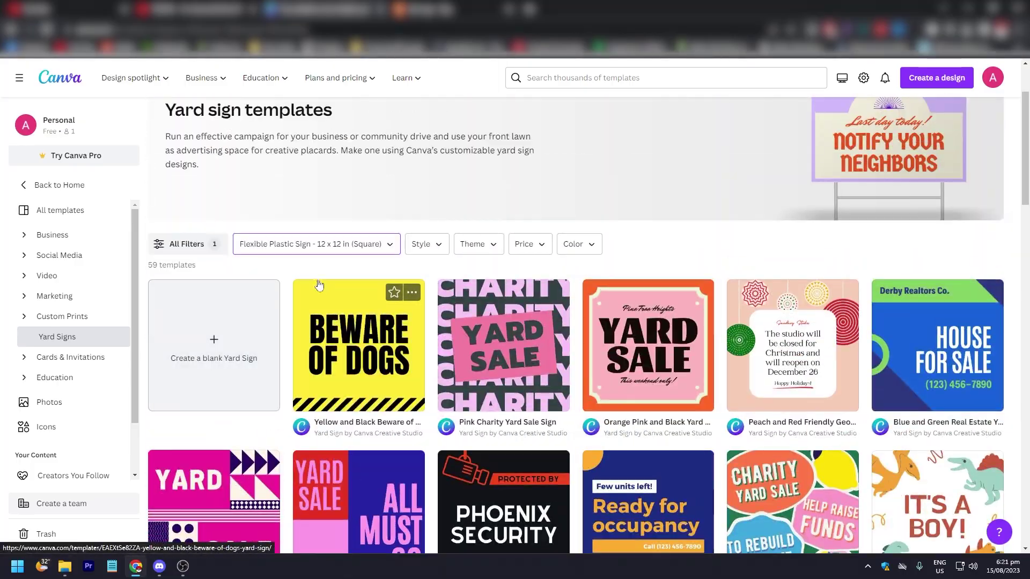
scroll(360, 291, down, 1)
scroll(360, 290, down, 1)
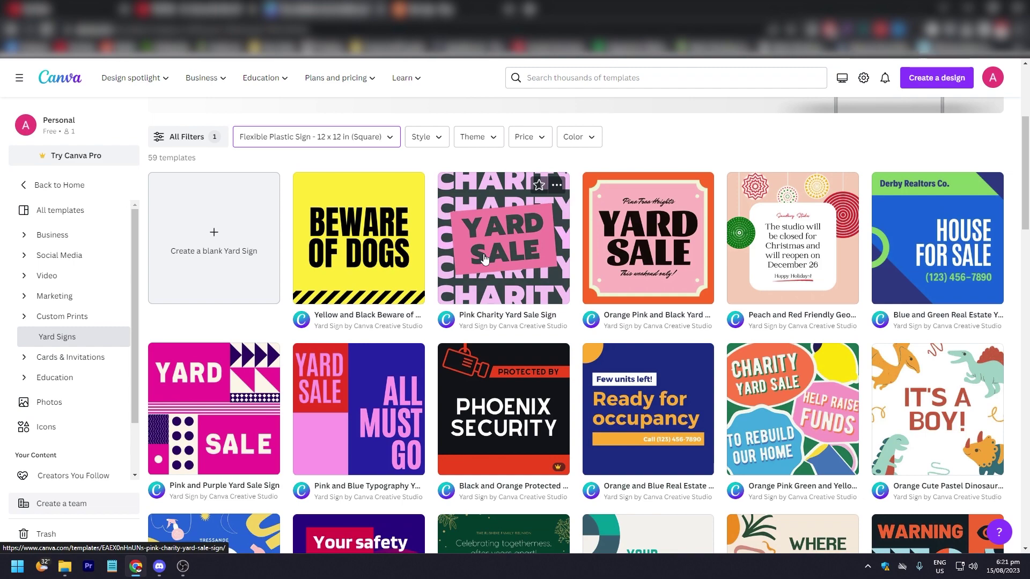
scroll(518, 250, down, 1)
mouse_move(504, 356)
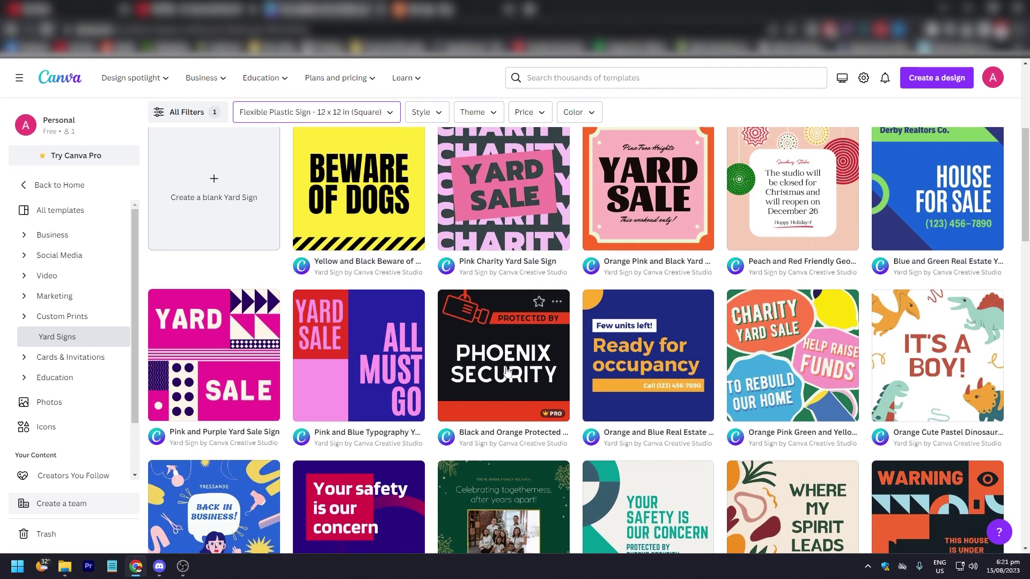
scroll(410, 224, down, 3)
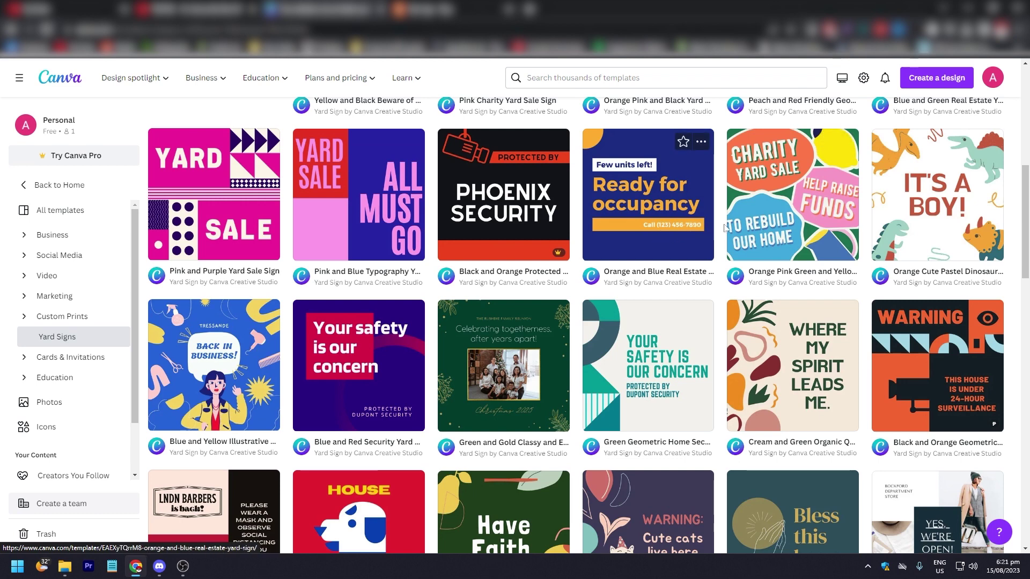
mouse_move(937, 356)
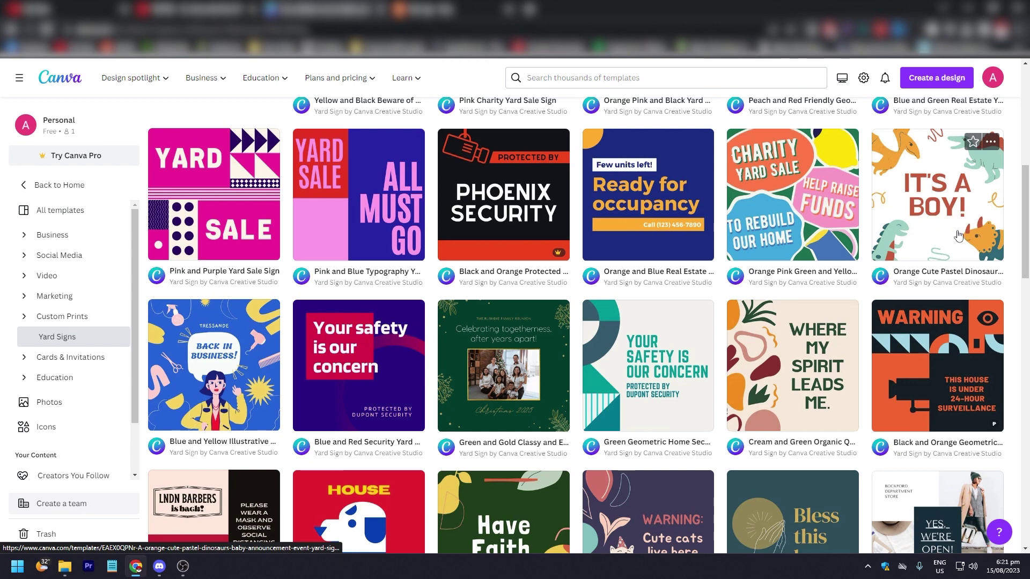
scroll(360, 339, down, 2)
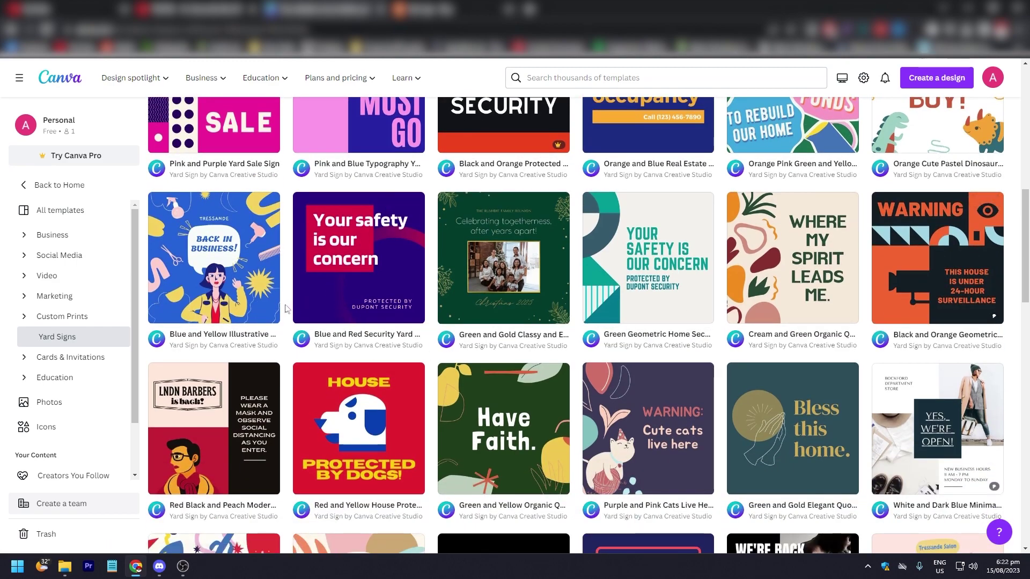
scroll(286, 308, down, 2)
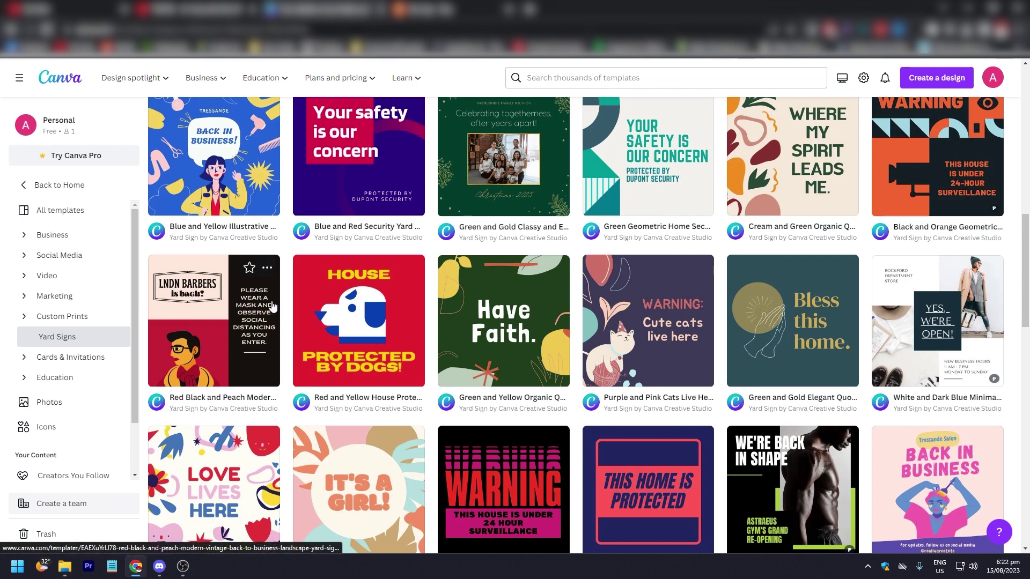
scroll(276, 303, down, 2)
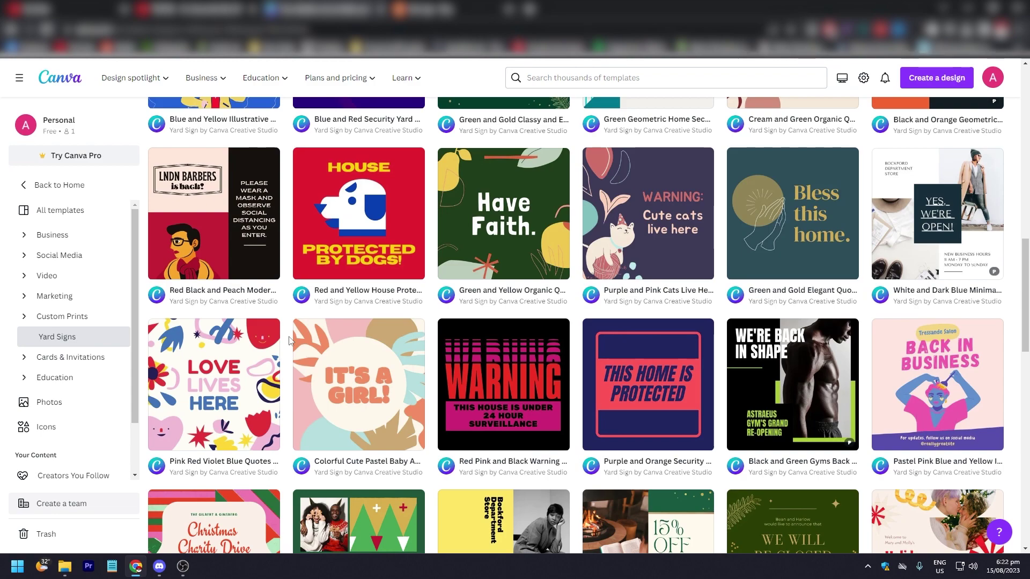
scroll(288, 338, down, 2)
scroll(288, 338, up, 2)
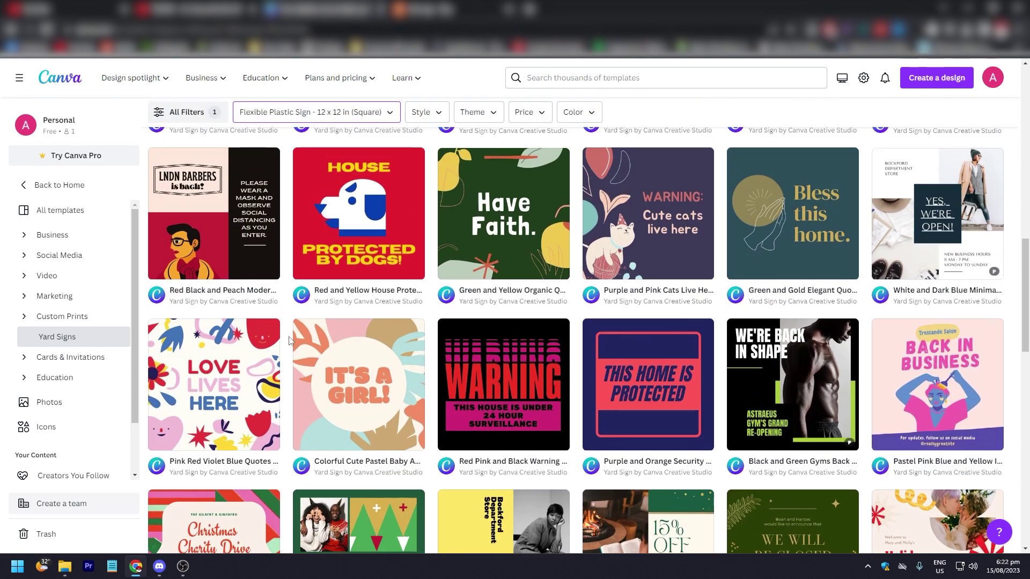
scroll(288, 340, down, 1)
scroll(287, 341, up, 1)
mouse_move(357, 213)
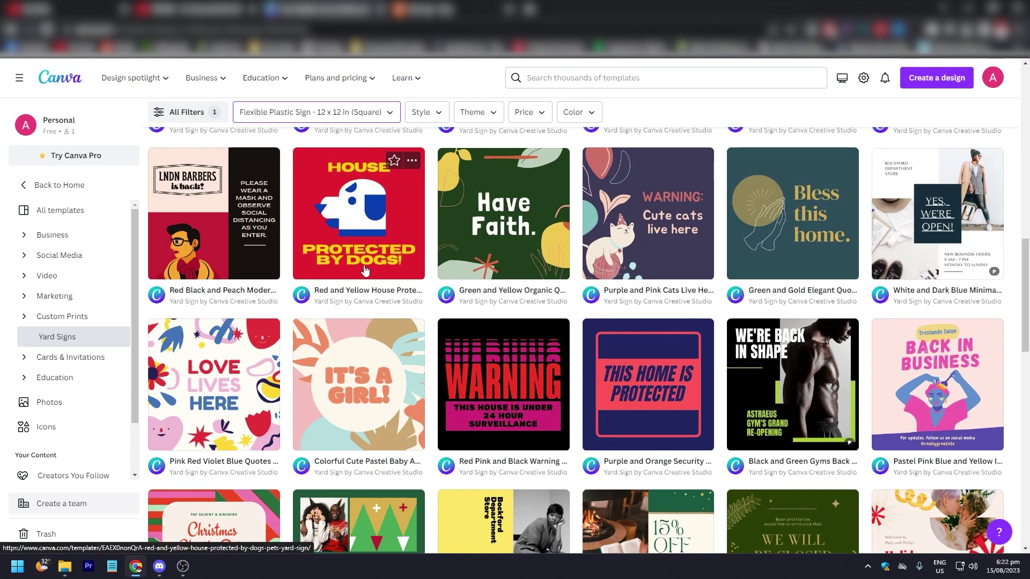
scroll(465, 262, down, 1)
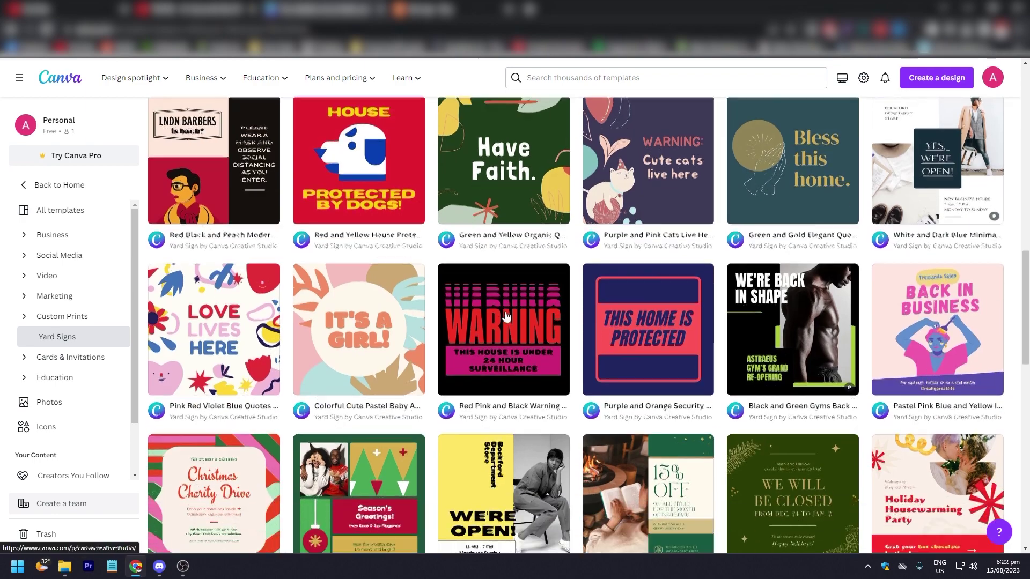
scroll(563, 322, down, 2)
scroll(707, 361, down, 2)
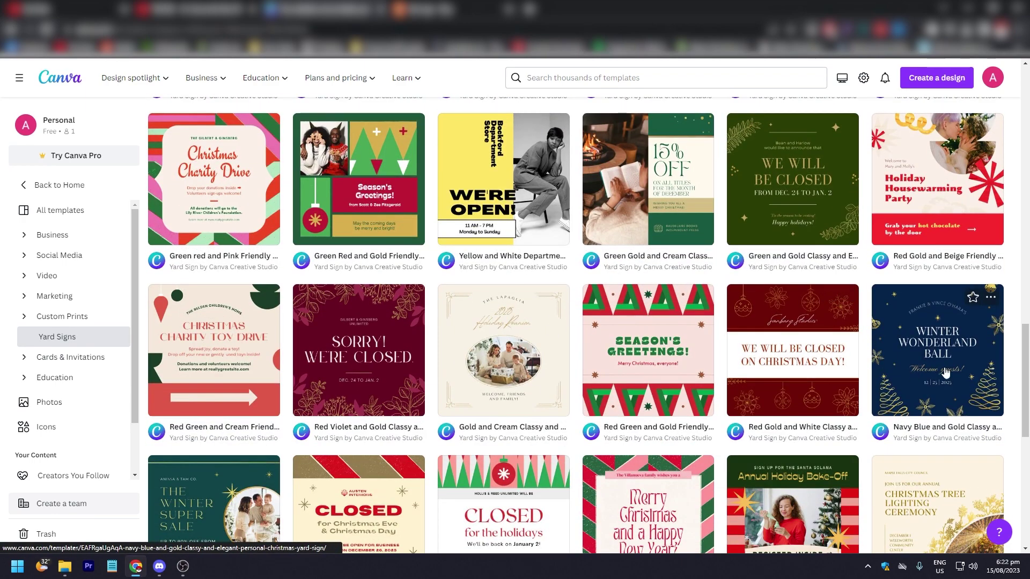
scroll(707, 361, down, 3)
scroll(249, 319, down, 3)
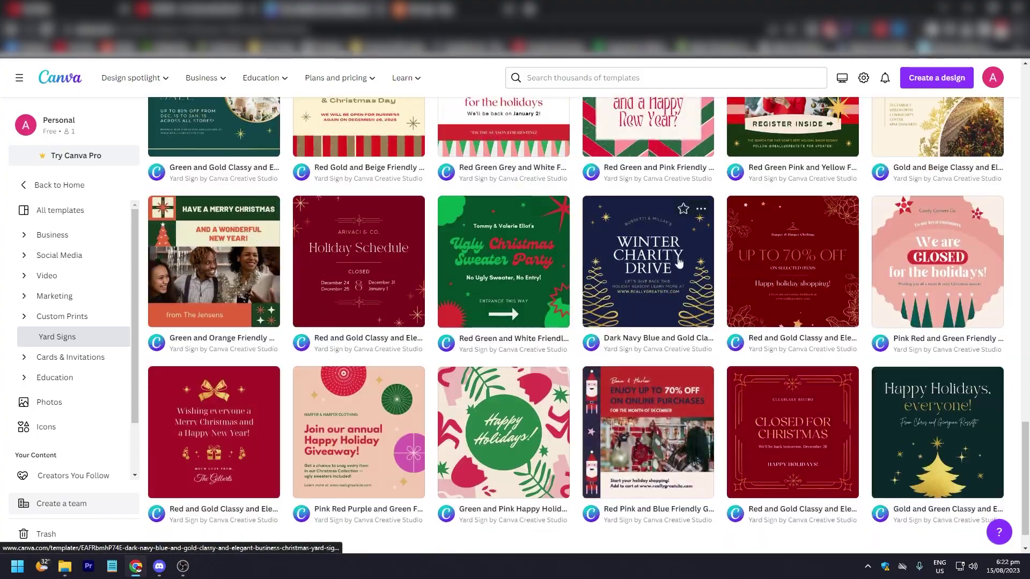
scroll(499, 384, down, 1)
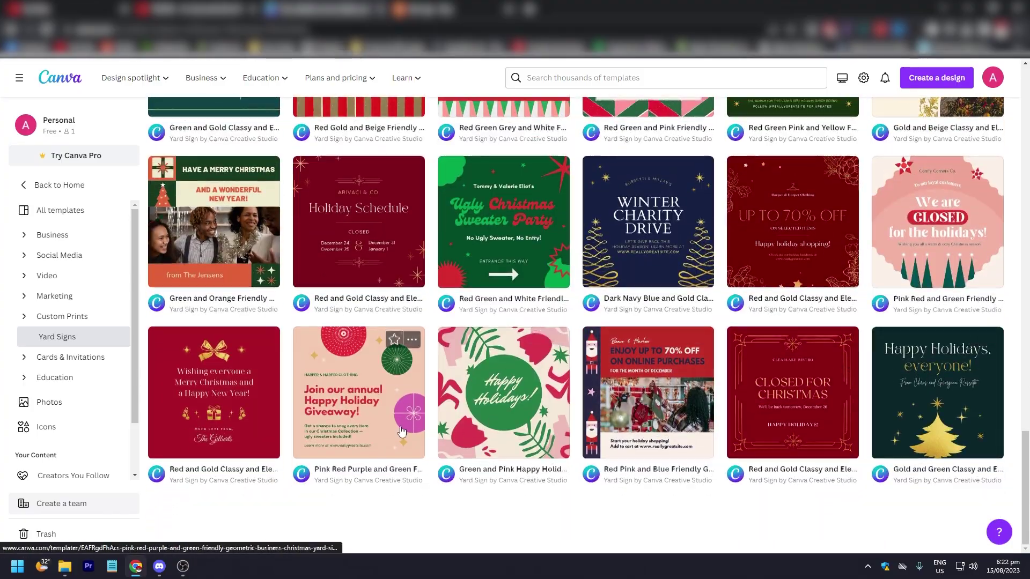
scroll(499, 383, up, 5)
scroll(451, 386, up, 5)
scroll(407, 389, up, 5)
scroll(406, 389, up, 3)
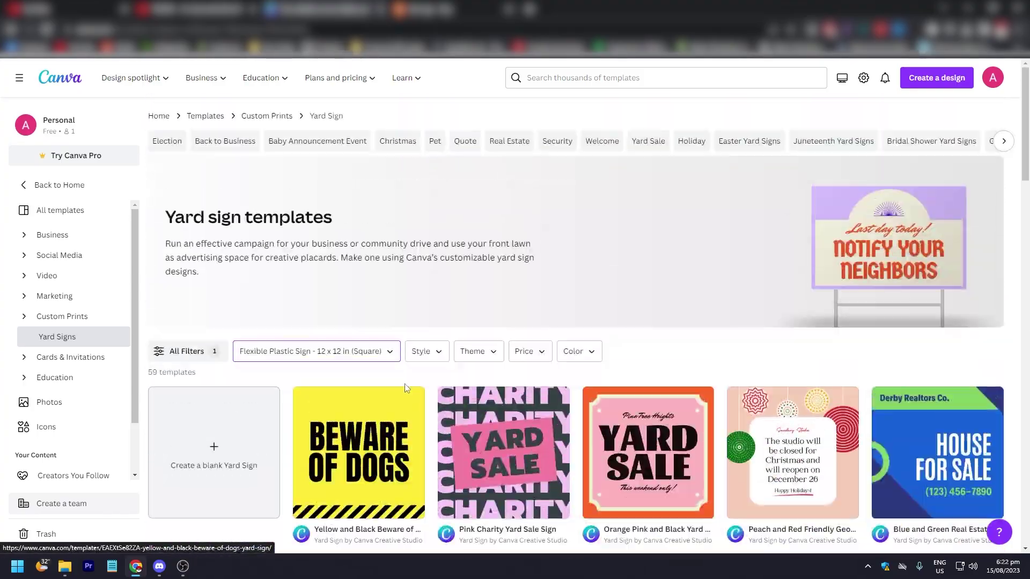
scroll(406, 388, down, 3)
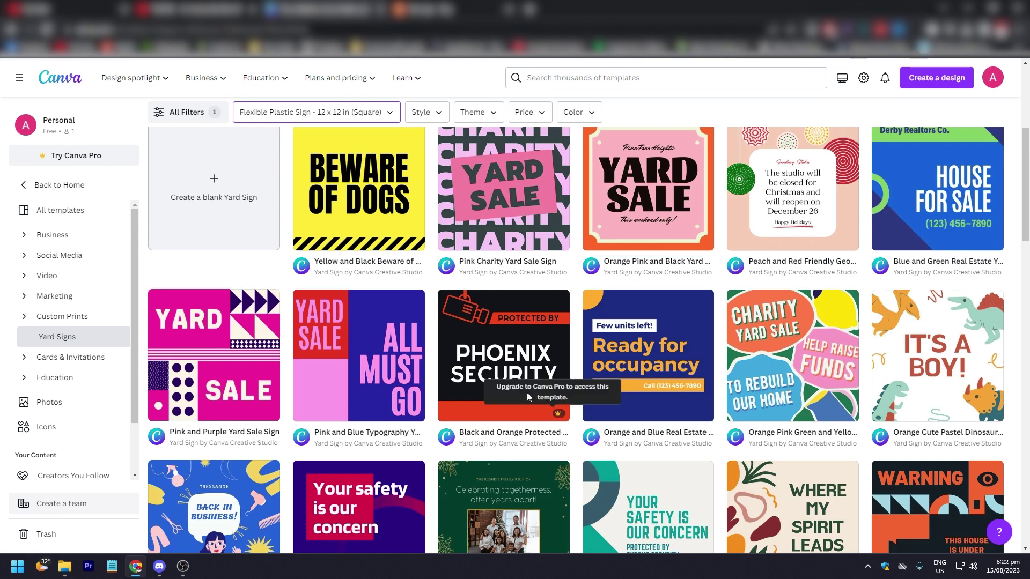
scroll(429, 341, up, 2)
scroll(429, 340, down, 1)
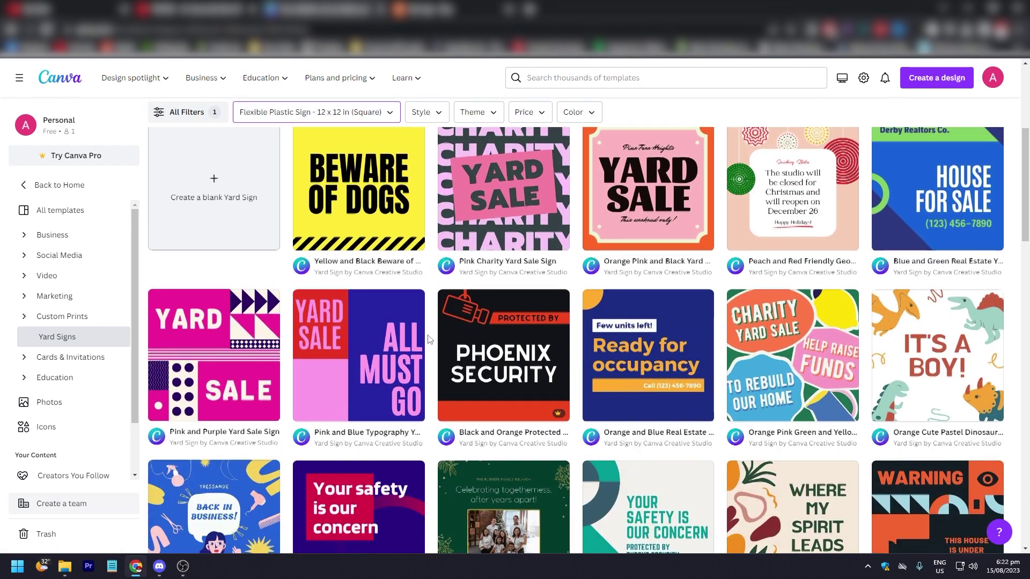
scroll(418, 338, up, 1)
Open the Pink Charity Yard Sale Sign template from the templates grid
click(479, 308)
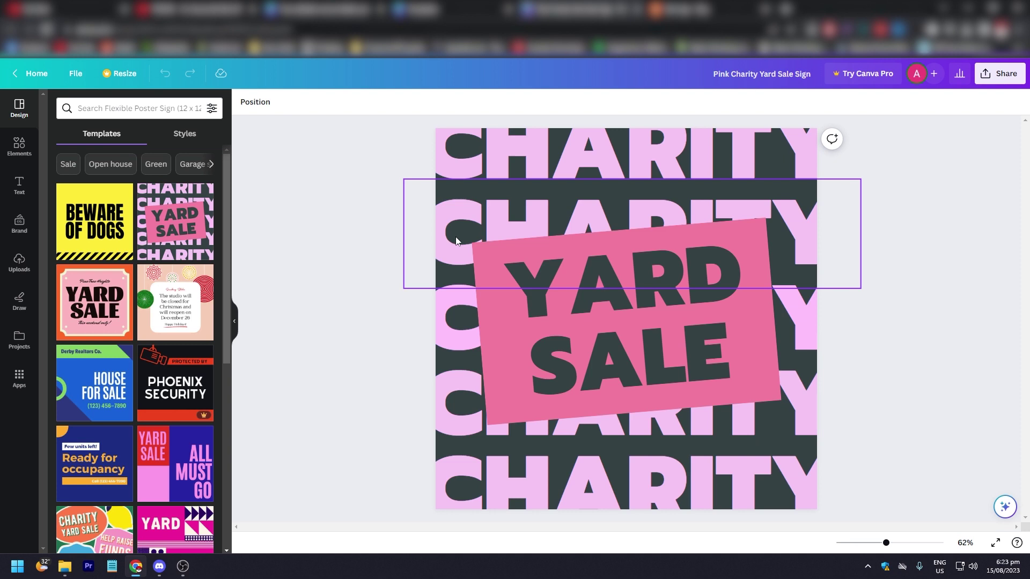
Fill the pink rectangle behind YARD SALE with the default yellow colour
click(499, 292)
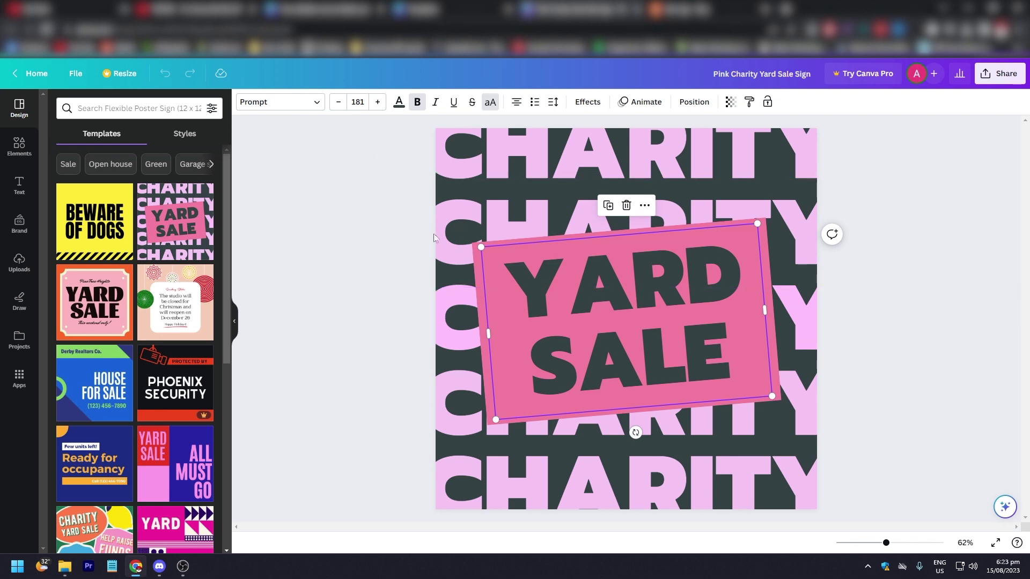
click(477, 250)
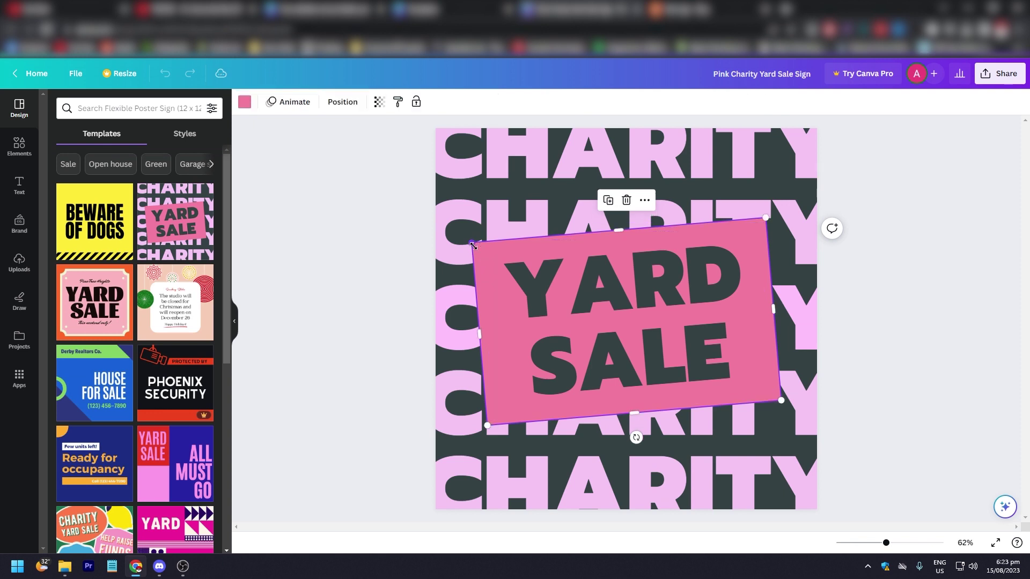
click(245, 102)
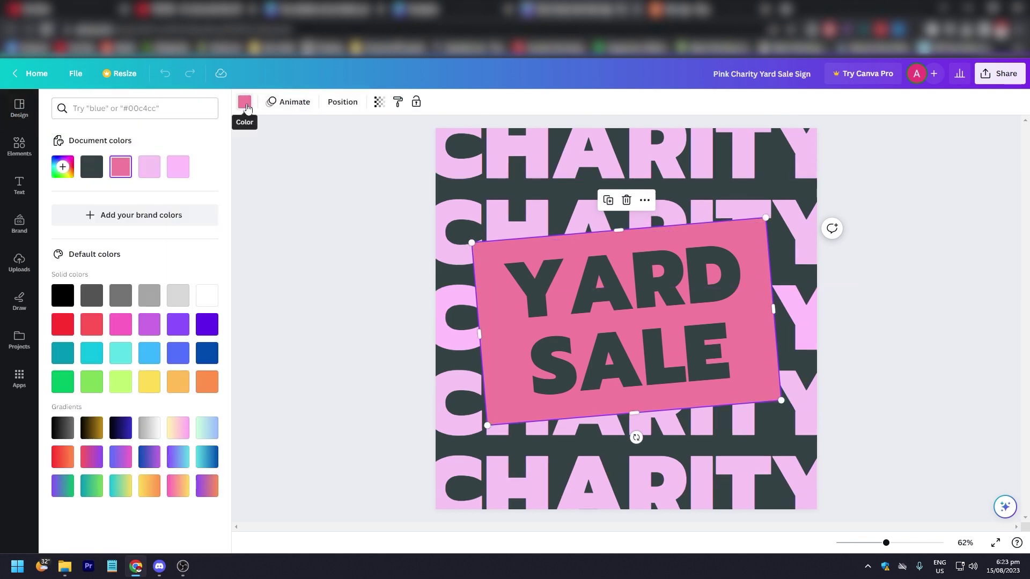
click(142, 381)
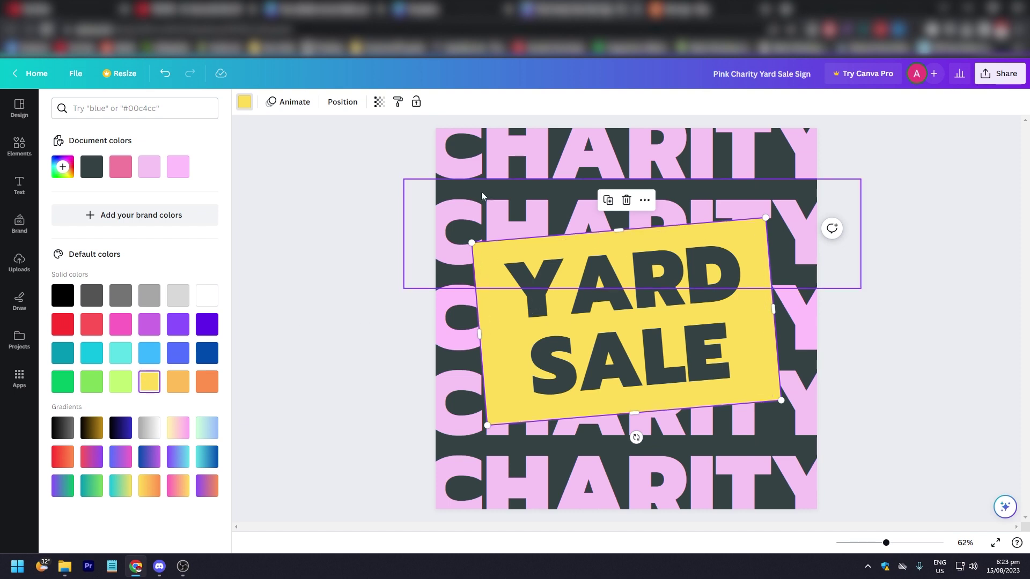
click(780, 163)
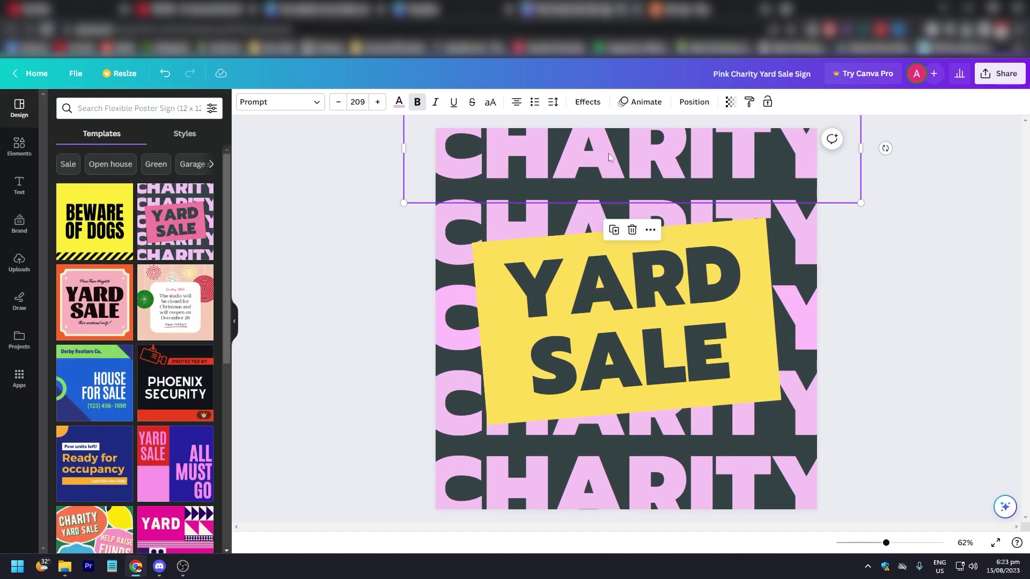
Undo the accidental shift of the top CHARITY row
drag(561, 171, 611, 170)
double_click(653, 160)
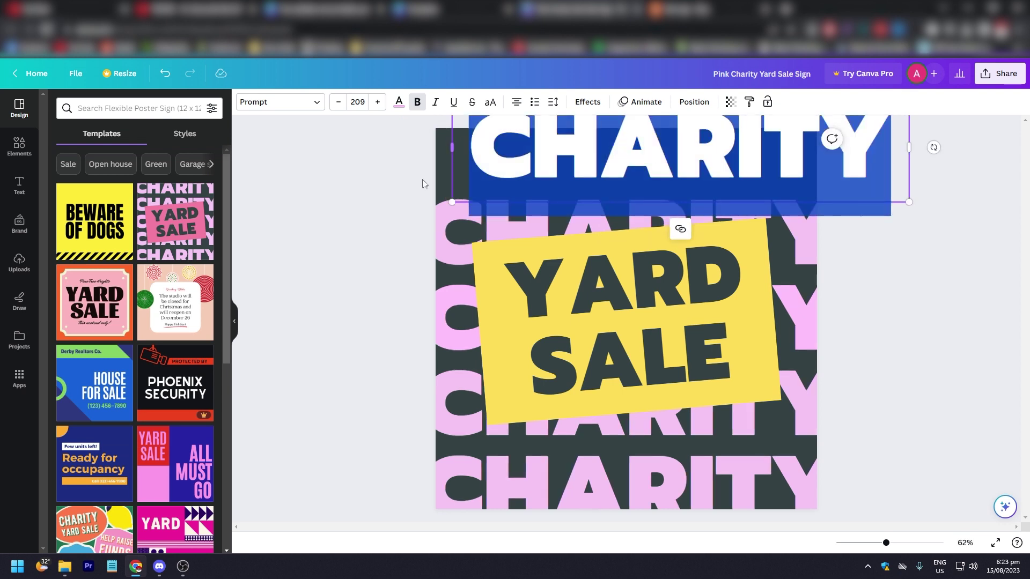
key(ctrl+z)
click(898, 416)
Select and edit the bottom CHARITY row, then leave text editing
click(802, 449)
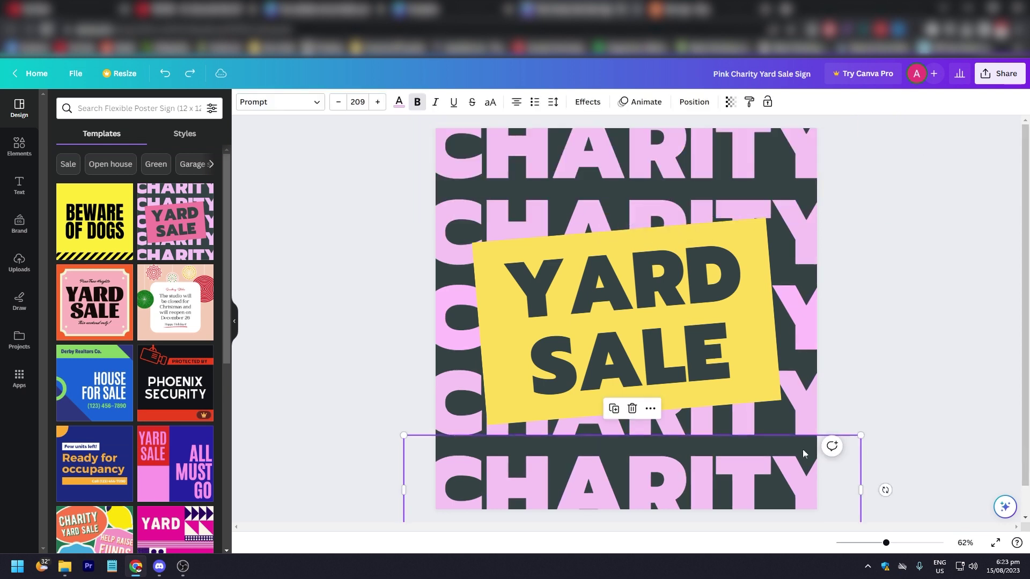
double_click(776, 415)
scroll(834, 321, up, 1)
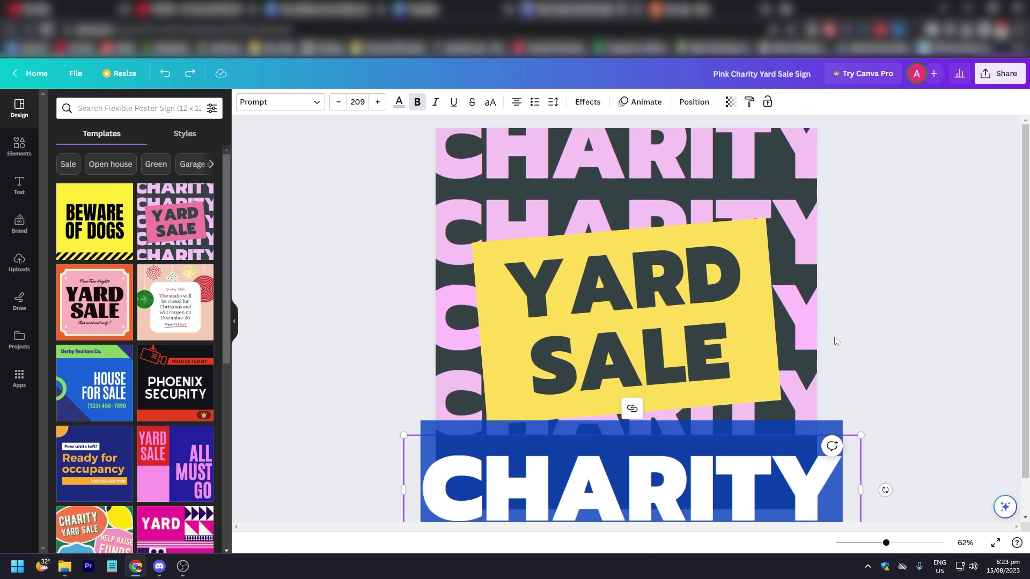
click(387, 323)
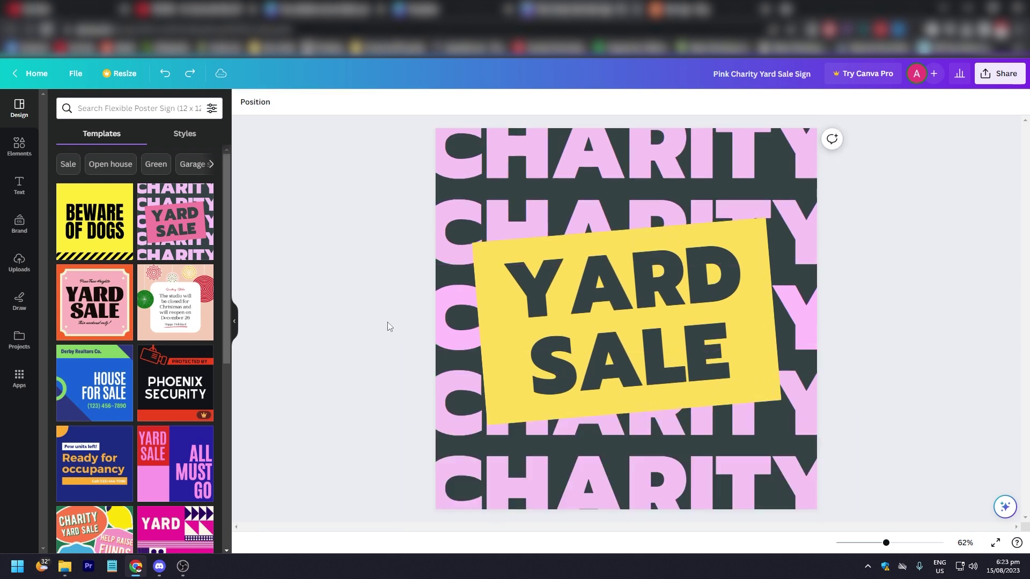
click(483, 490)
double_click(445, 444)
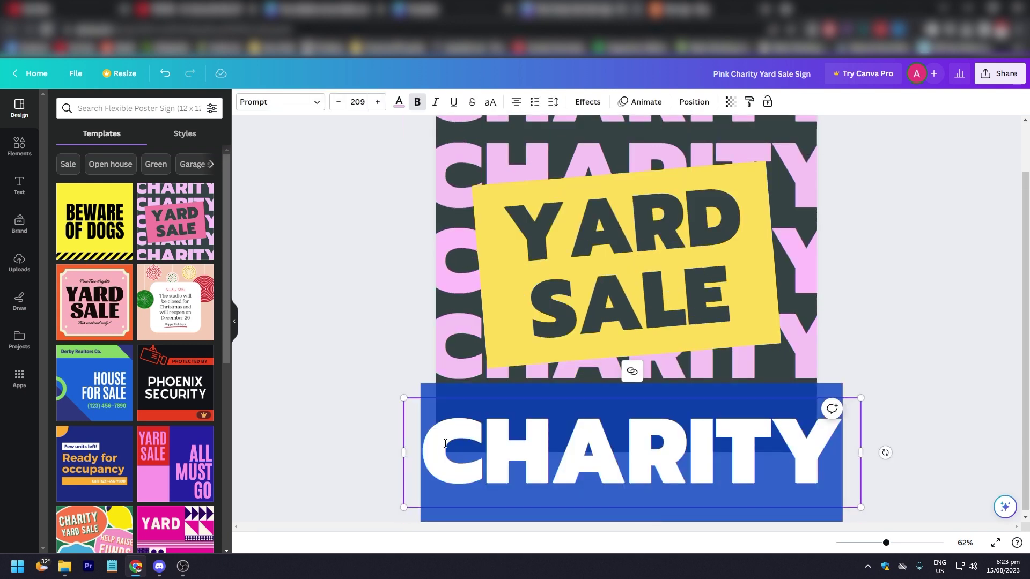
click(443, 439)
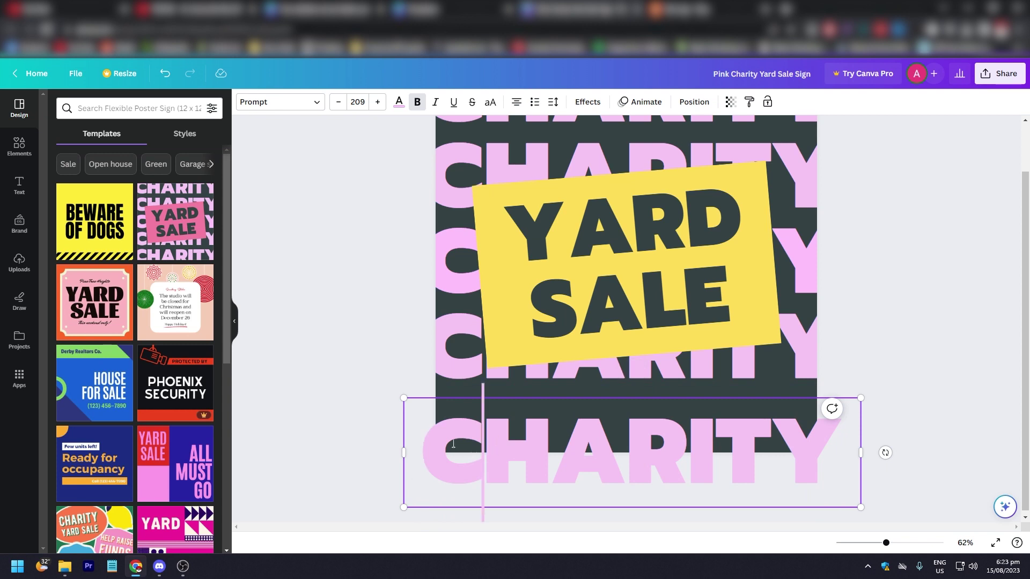
click(389, 488)
Nudge the bottom CHARITY row lower, then undo that move
drag(451, 442, 447, 462)
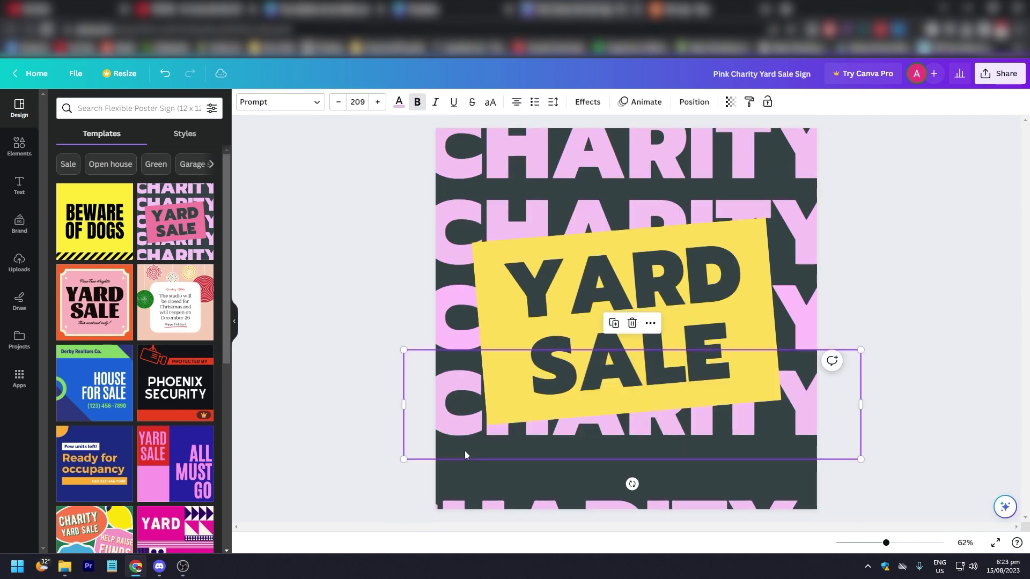
double_click(447, 462)
click(447, 464)
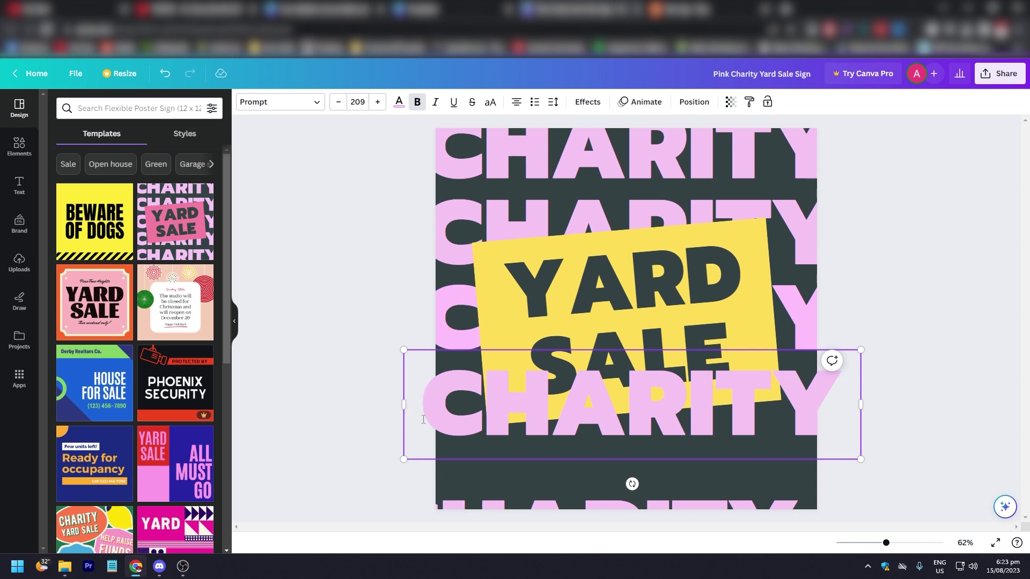
key(ctrl+z)
click(587, 289)
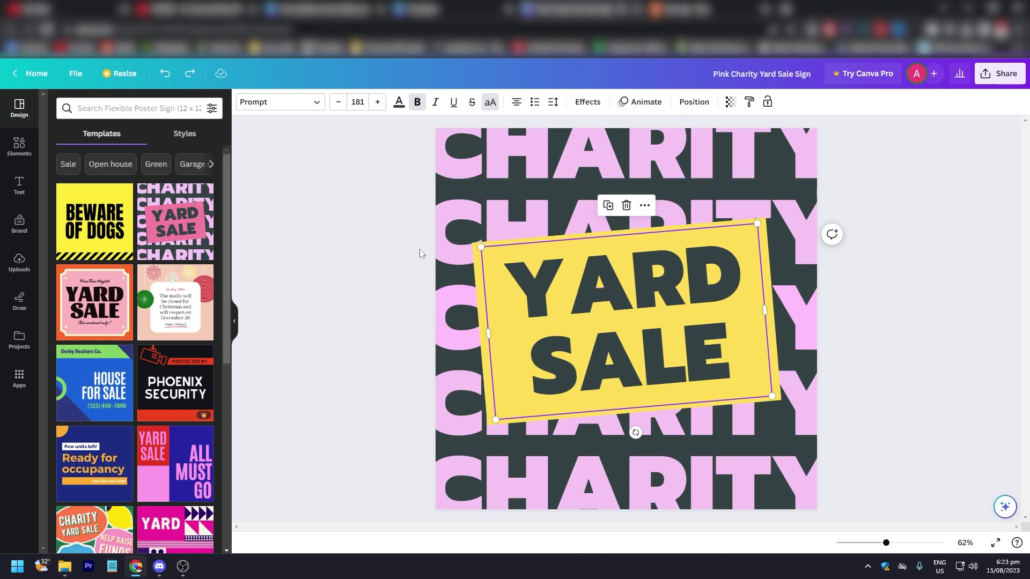
click(465, 189)
right_click(466, 191)
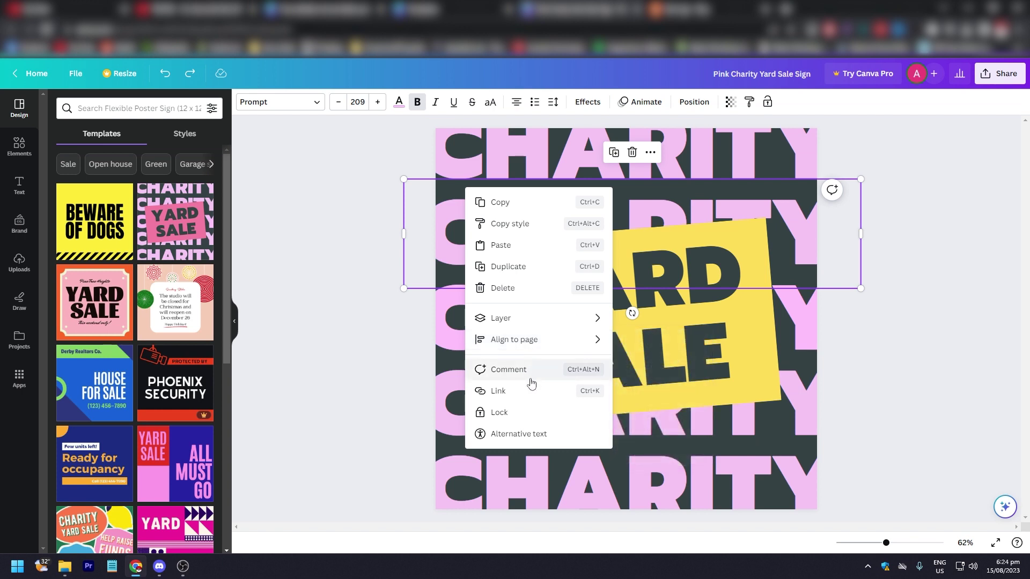
mouse_move(501, 317)
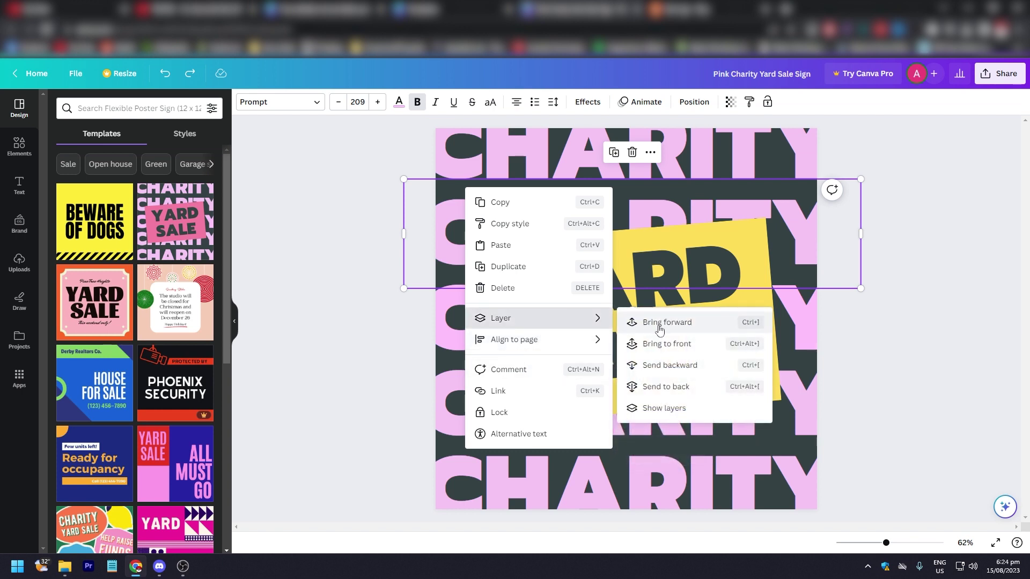
click(666, 366)
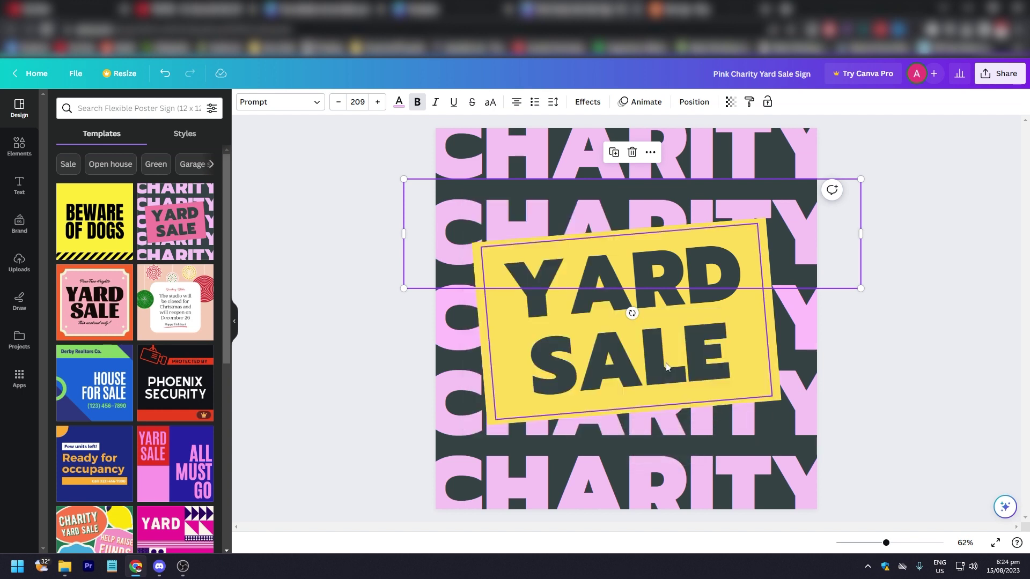
right_click(473, 219)
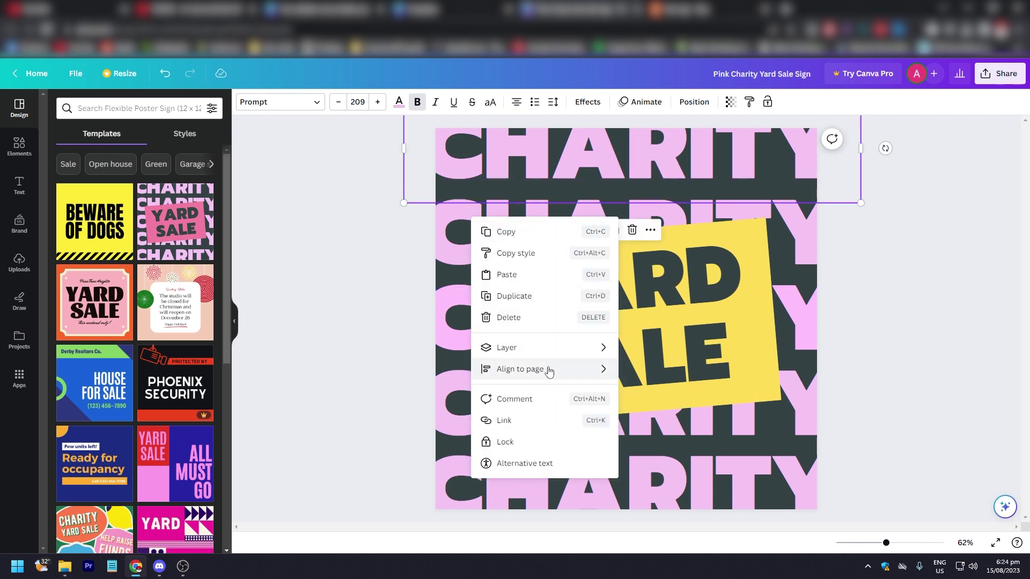
mouse_move(506, 347)
click(658, 395)
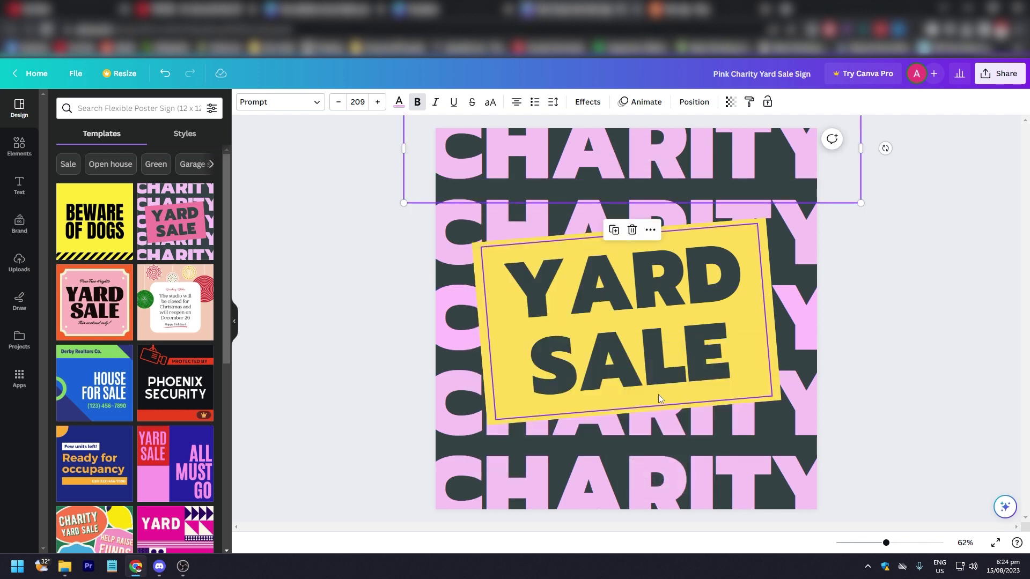
click(374, 250)
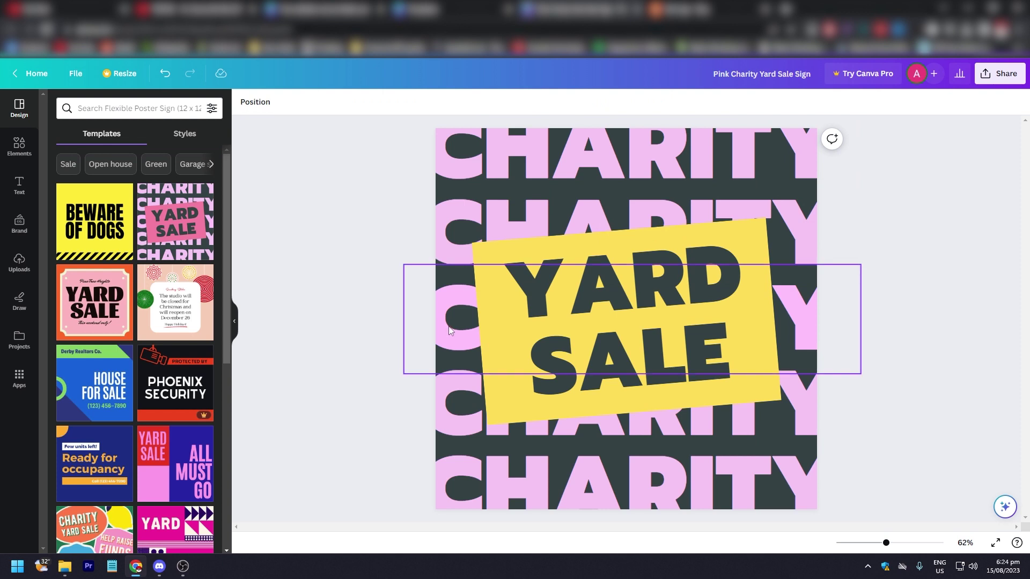
Try yellow text on two CHARITY rows, then undo the yellow recolour
double_click(456, 149)
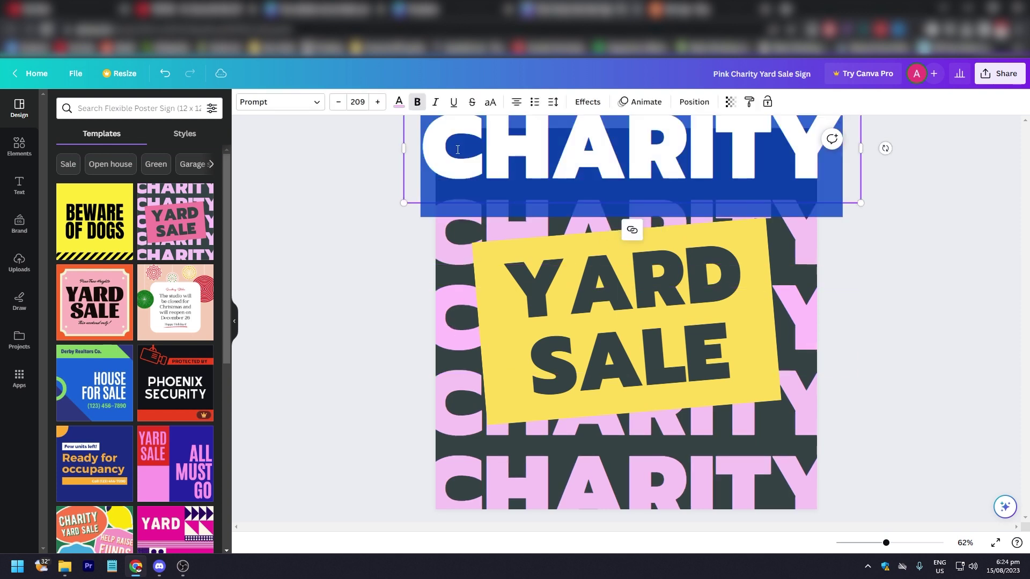
click(398, 102)
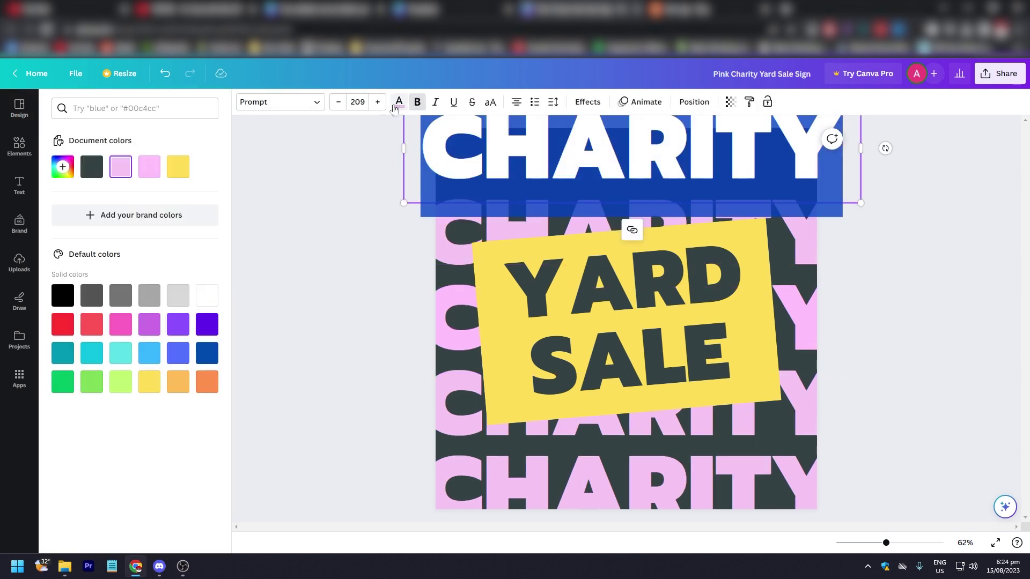
click(178, 166)
click(448, 265)
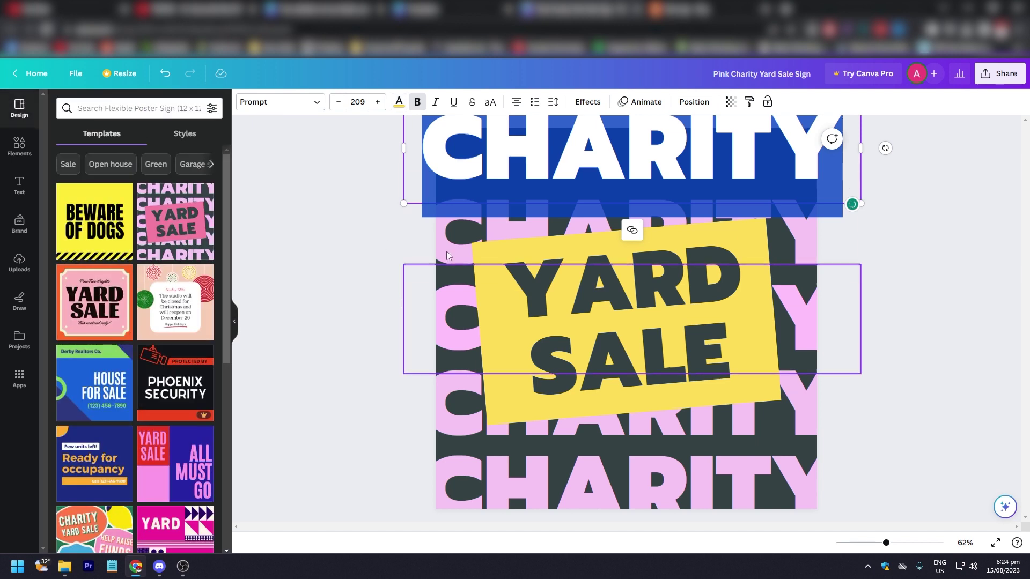
double_click(448, 256)
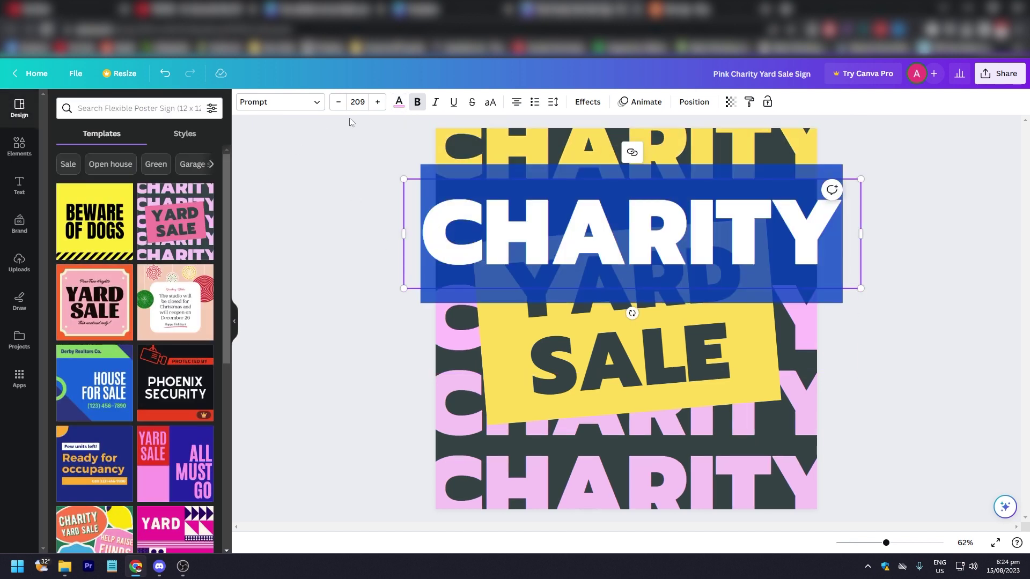
click(398, 102)
click(177, 166)
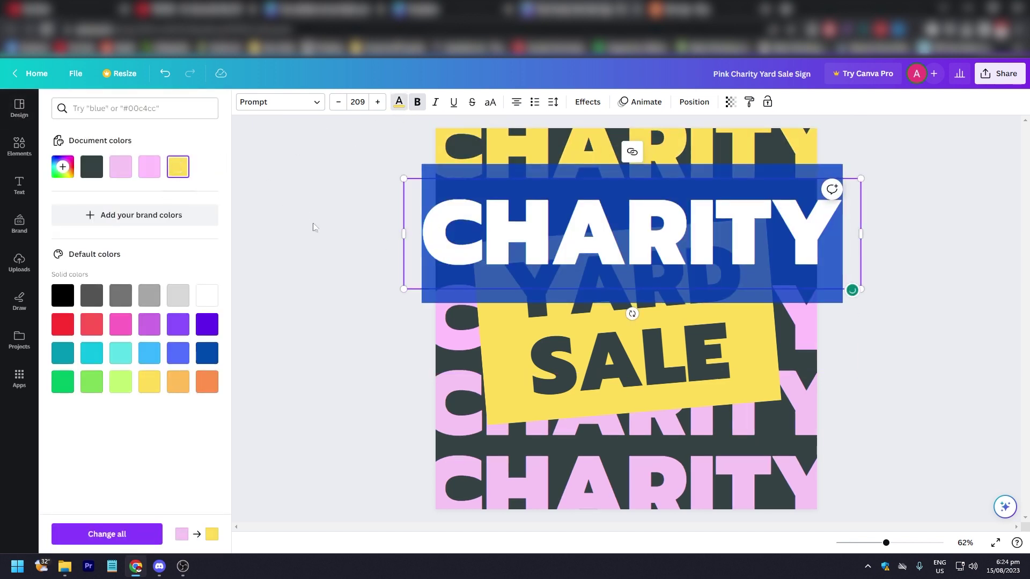
click(324, 233)
click(448, 333)
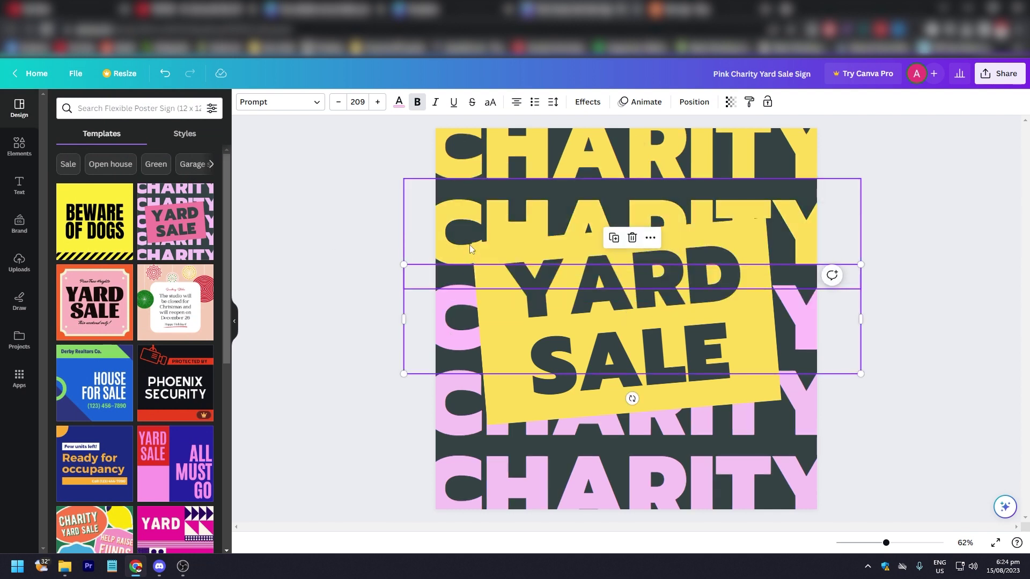
key(ctrl+z)
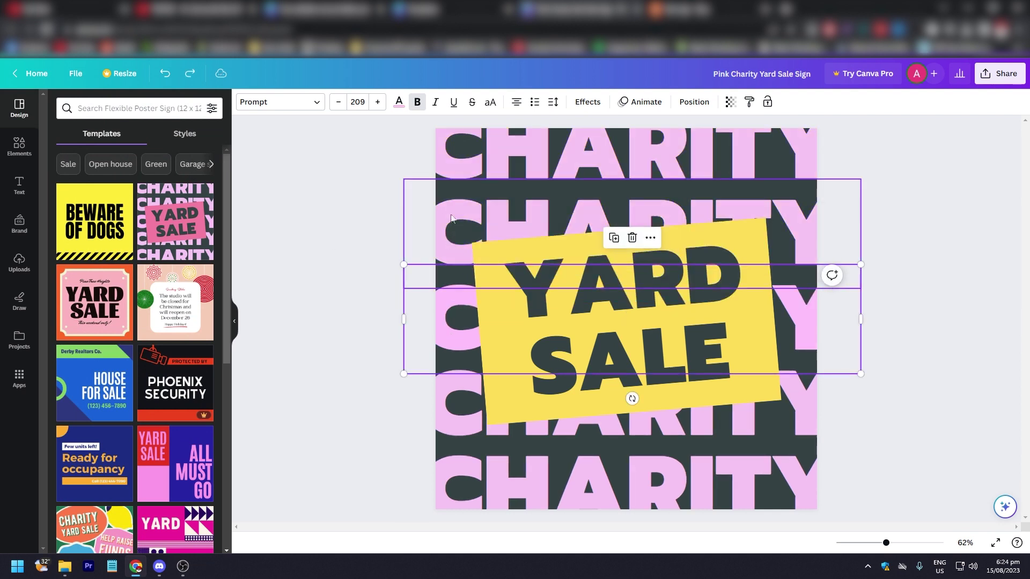
Make the top and second CHARITY rows light blue
double_click(460, 158)
click(398, 102)
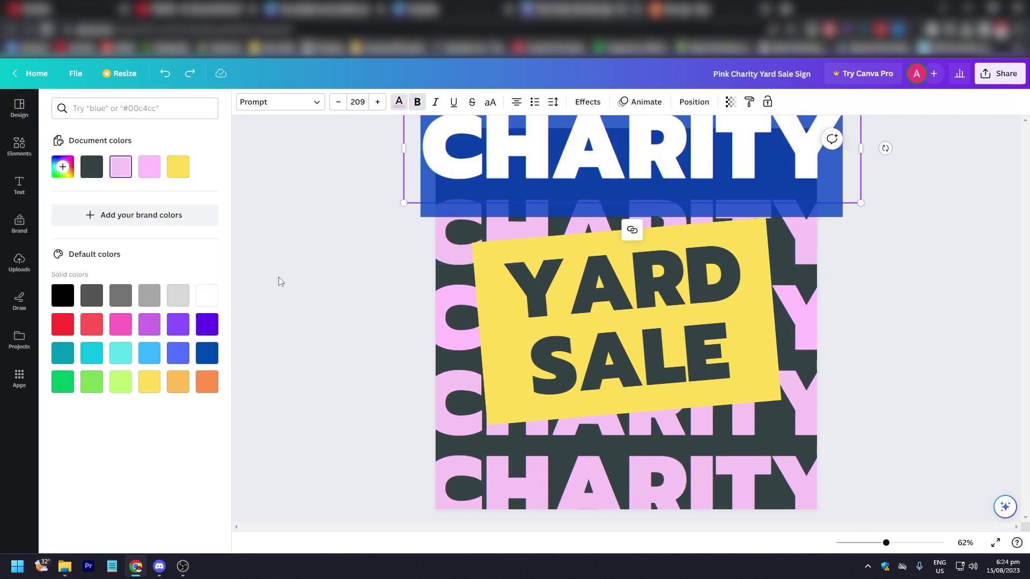
click(149, 353)
key(Escape)
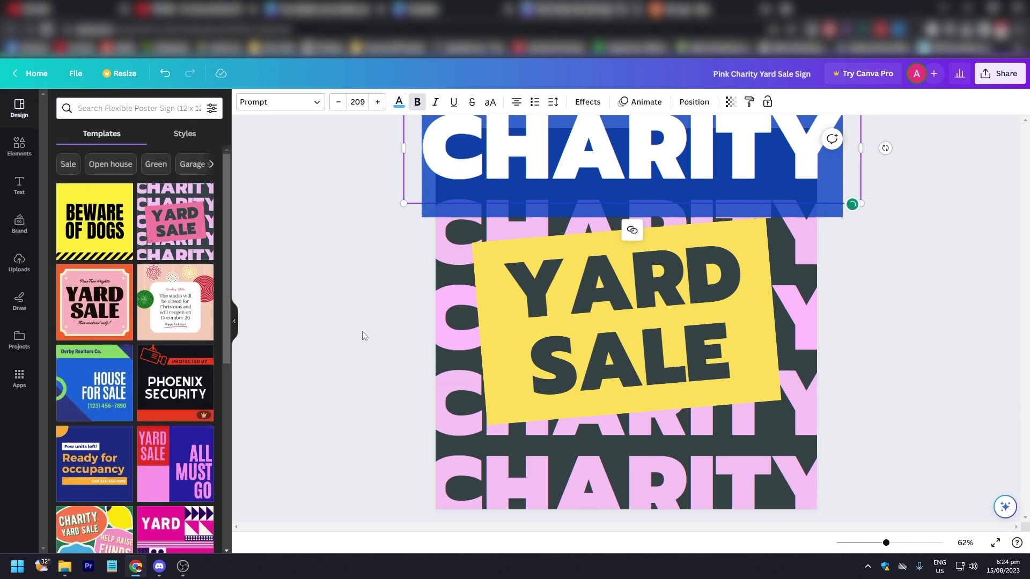
click(455, 245)
double_click(449, 245)
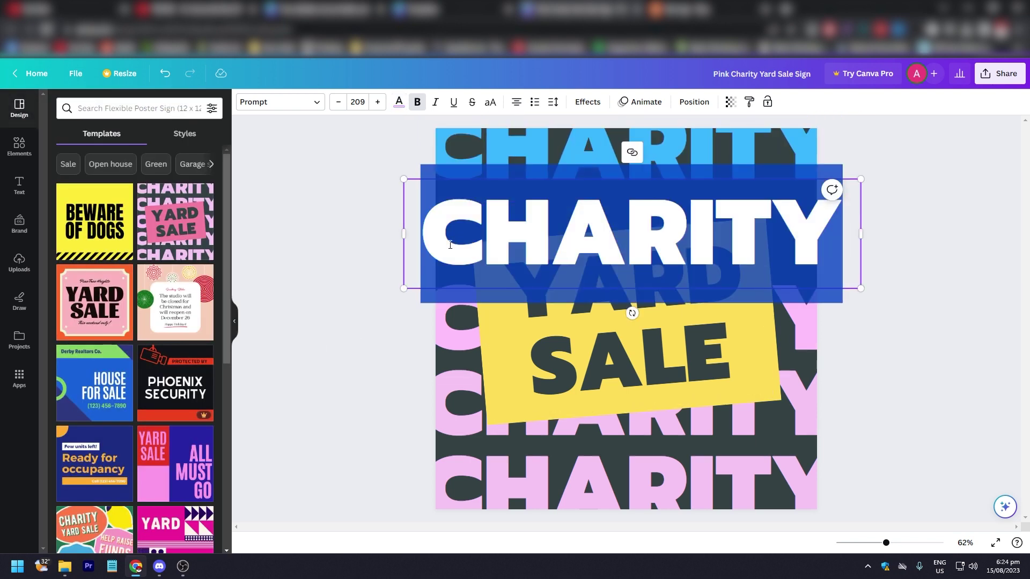
click(398, 102)
click(121, 167)
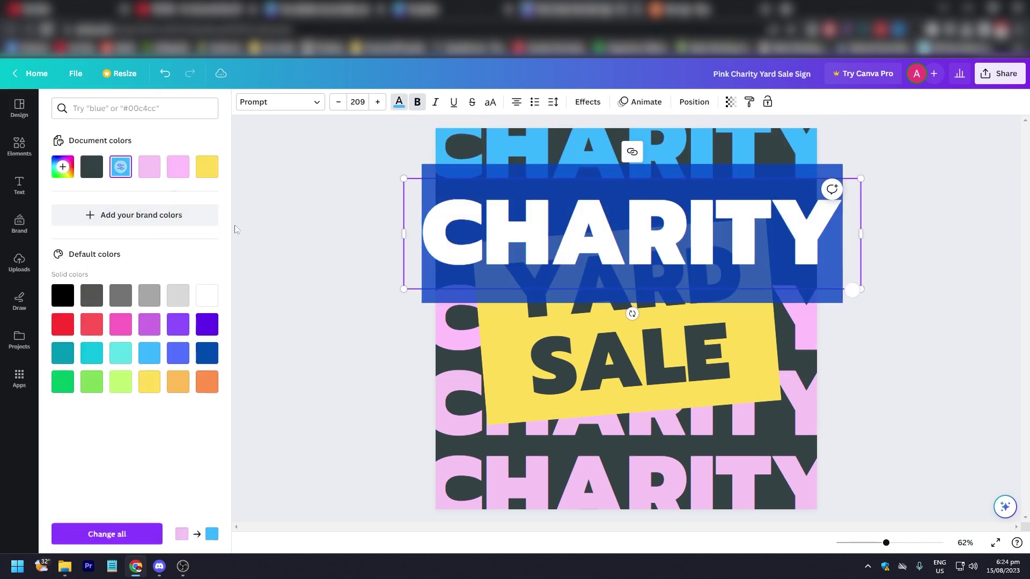
key(Escape)
click(508, 365)
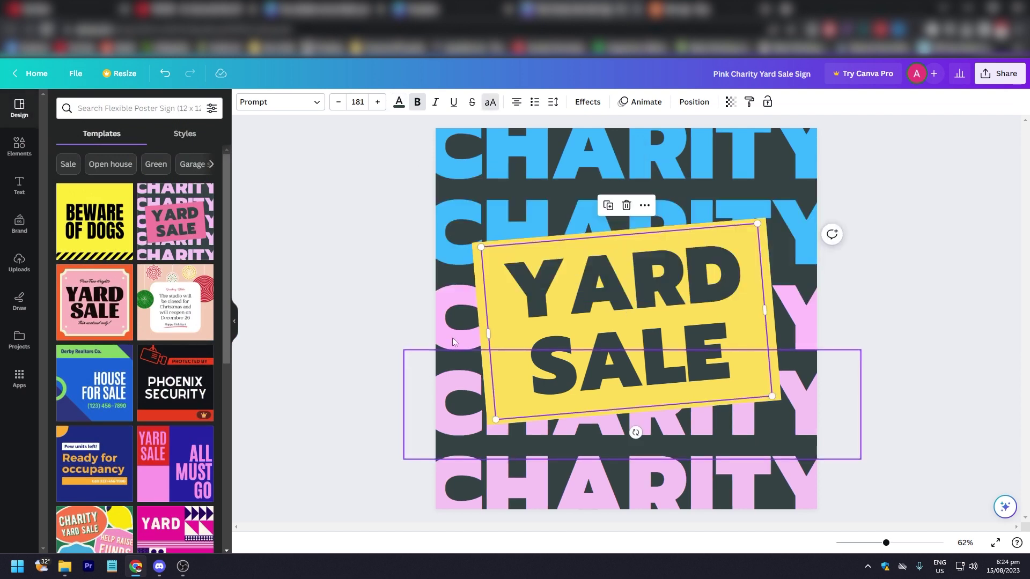
Make the remaining lower CHARITY rows light blue as well
double_click(447, 323)
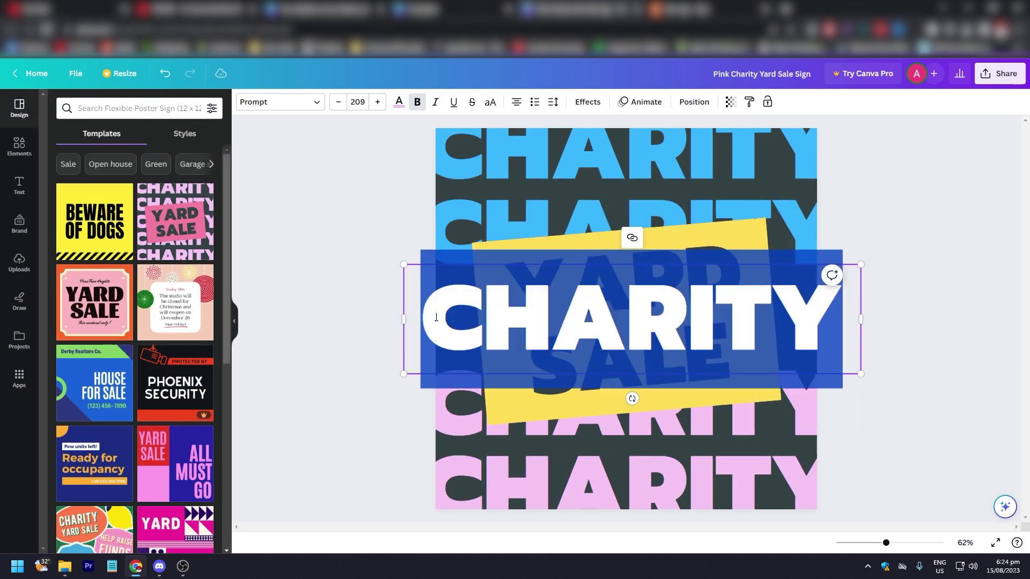
click(398, 102)
click(121, 167)
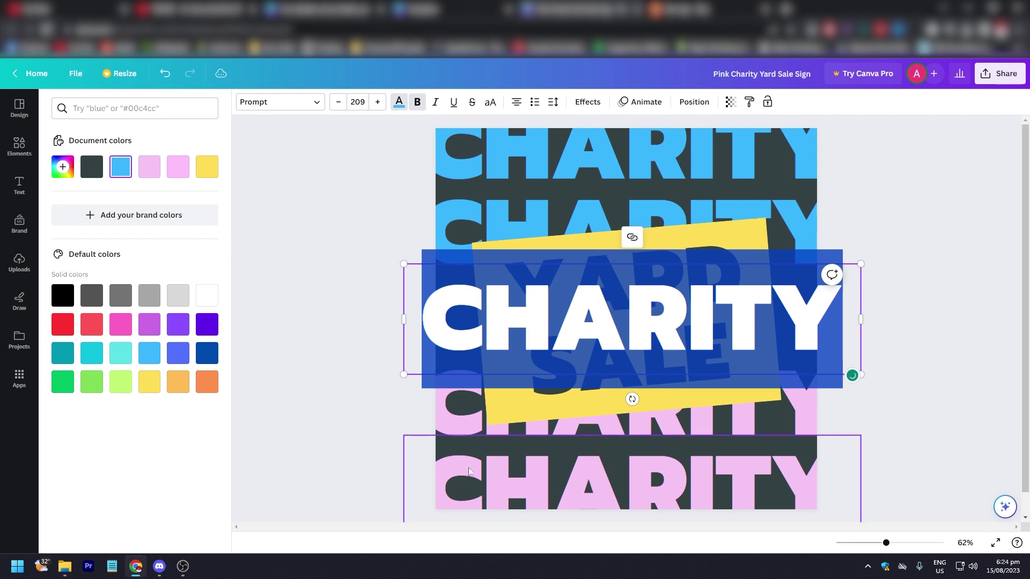
click(398, 102)
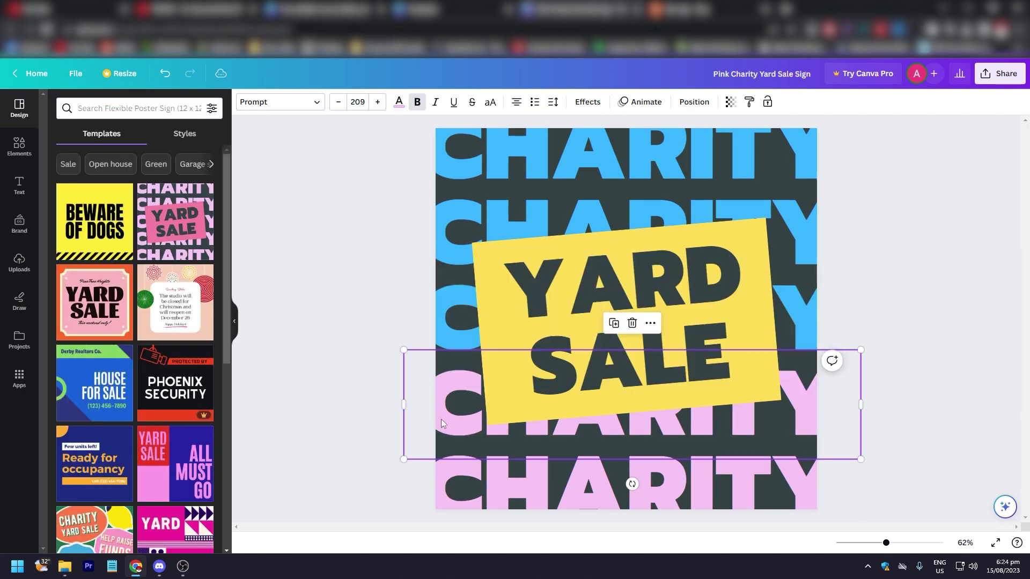
click(398, 102)
click(120, 167)
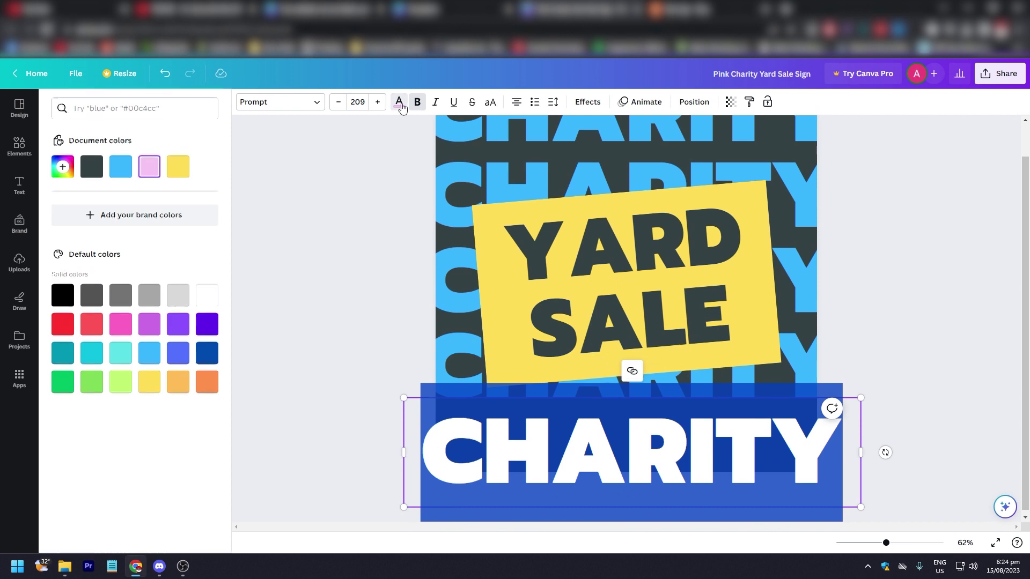
click(398, 101)
click(399, 103)
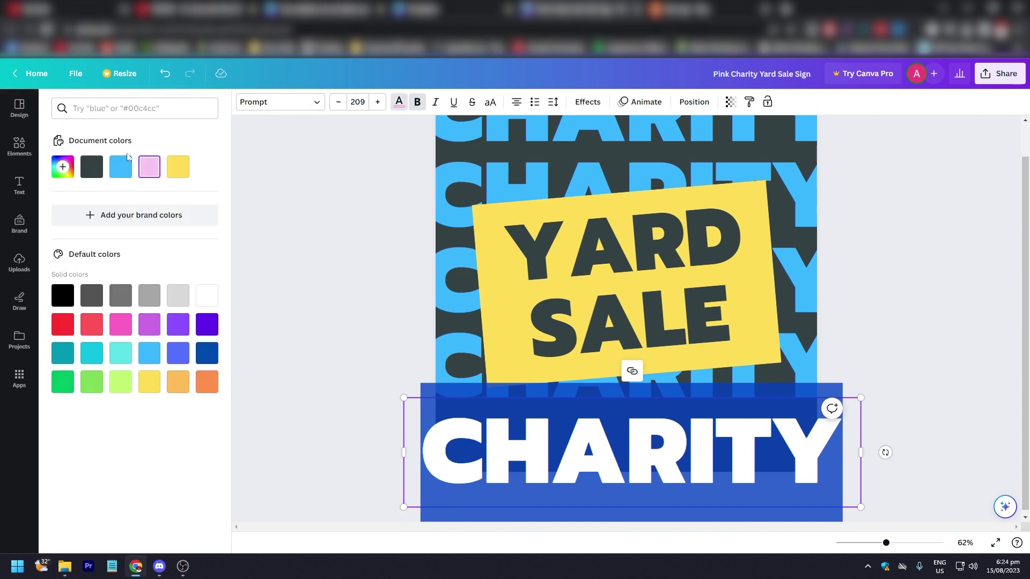
click(436, 290)
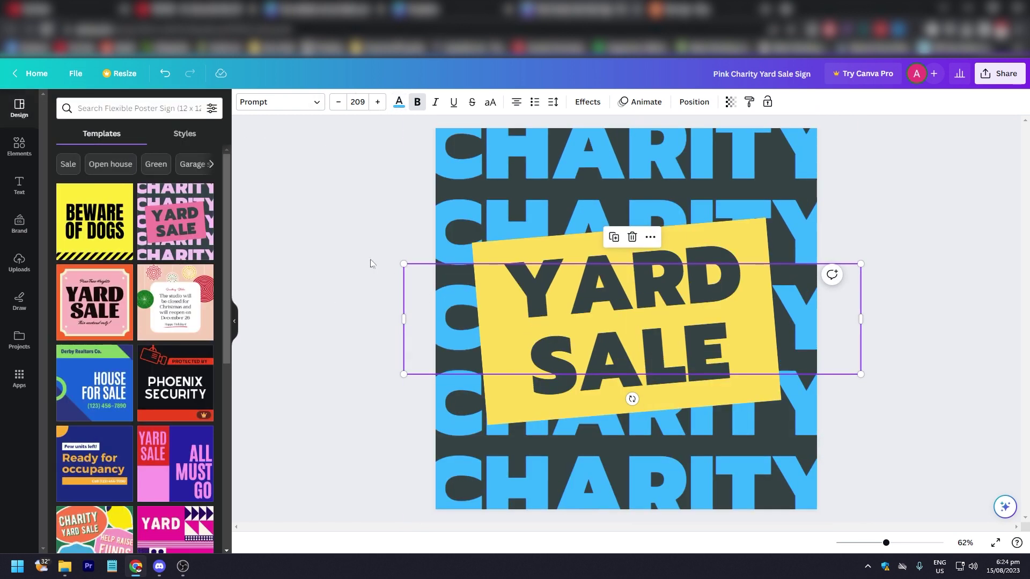
click(374, 262)
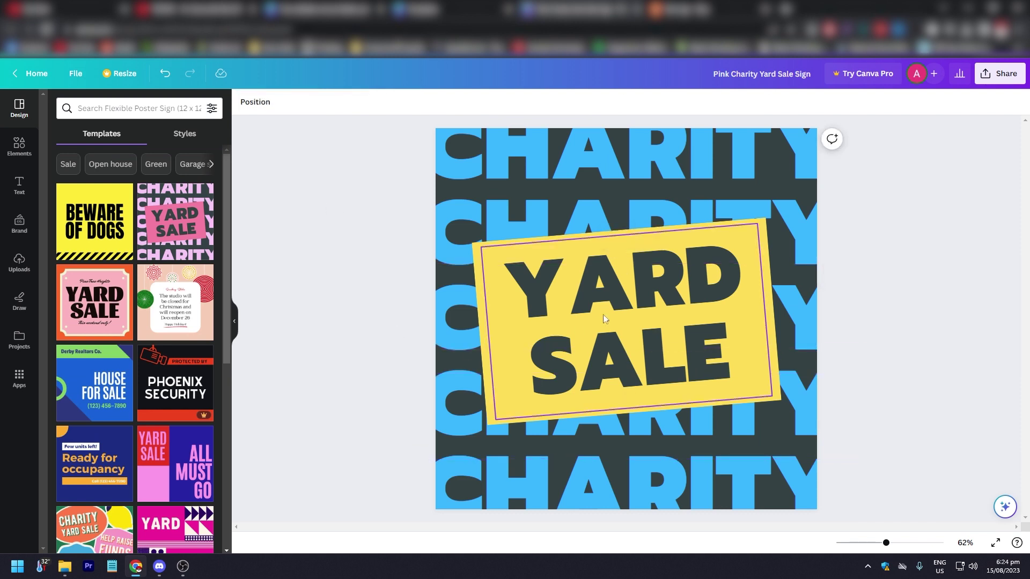
double_click(547, 281)
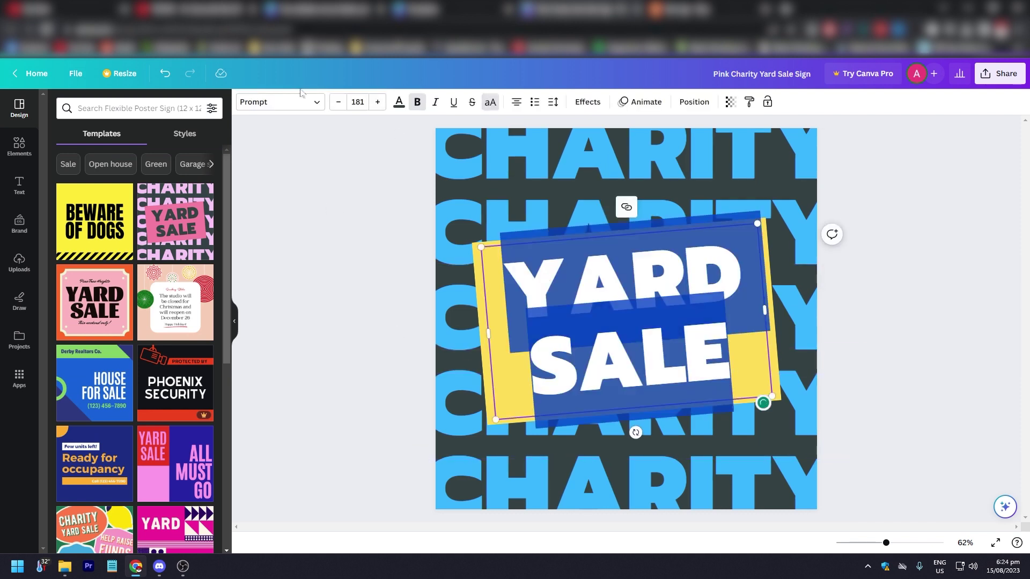
click(318, 104)
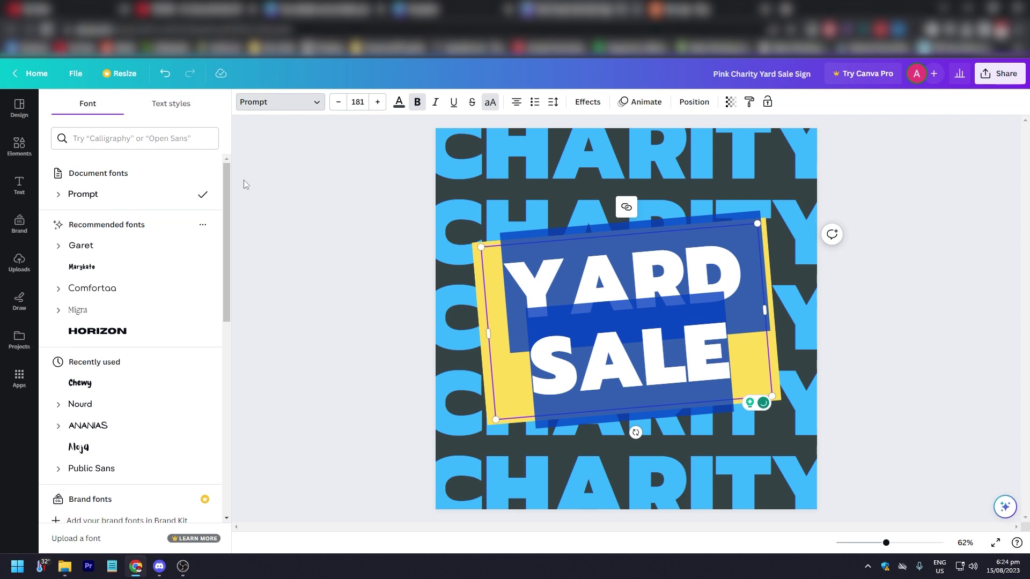
key(Escape)
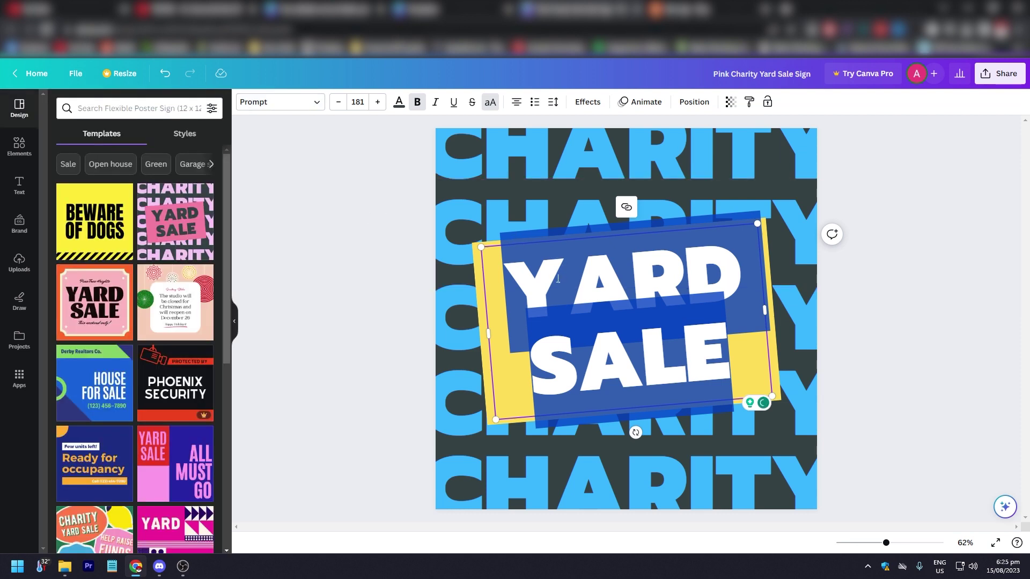
click(513, 287)
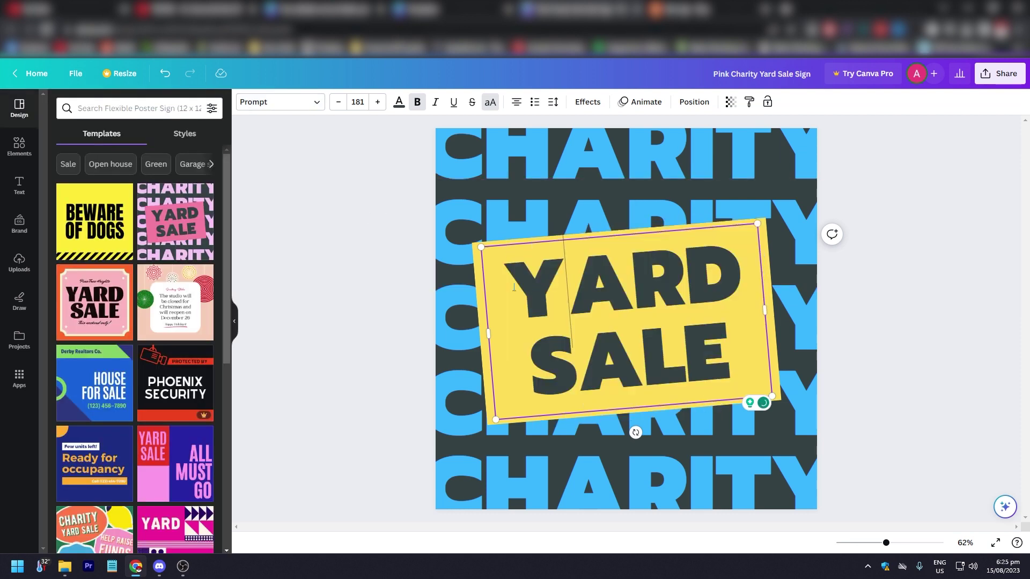
click(397, 216)
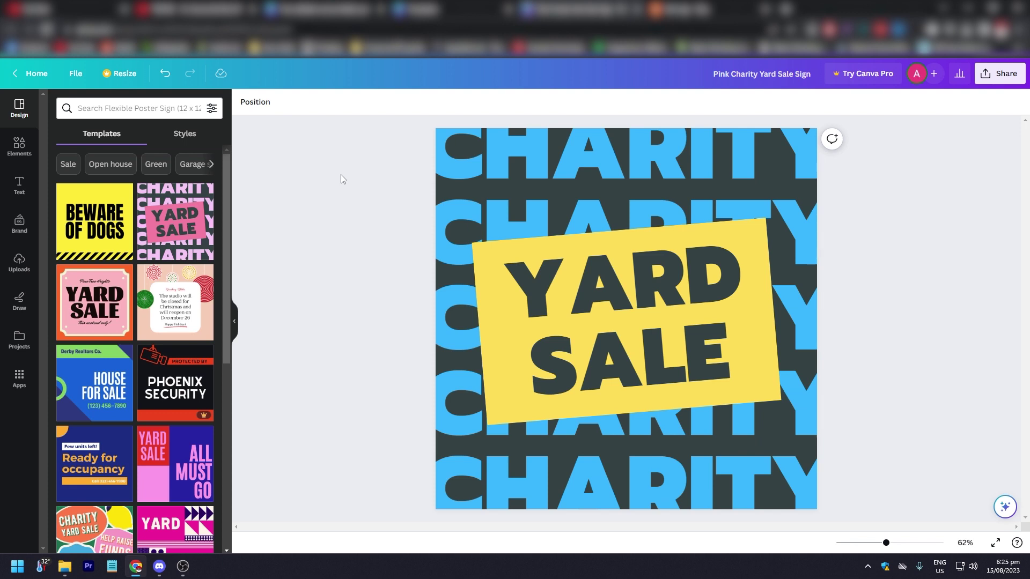
Leave a CHARITY row's text unchanged and switch to the original pink template tab
double_click(437, 164)
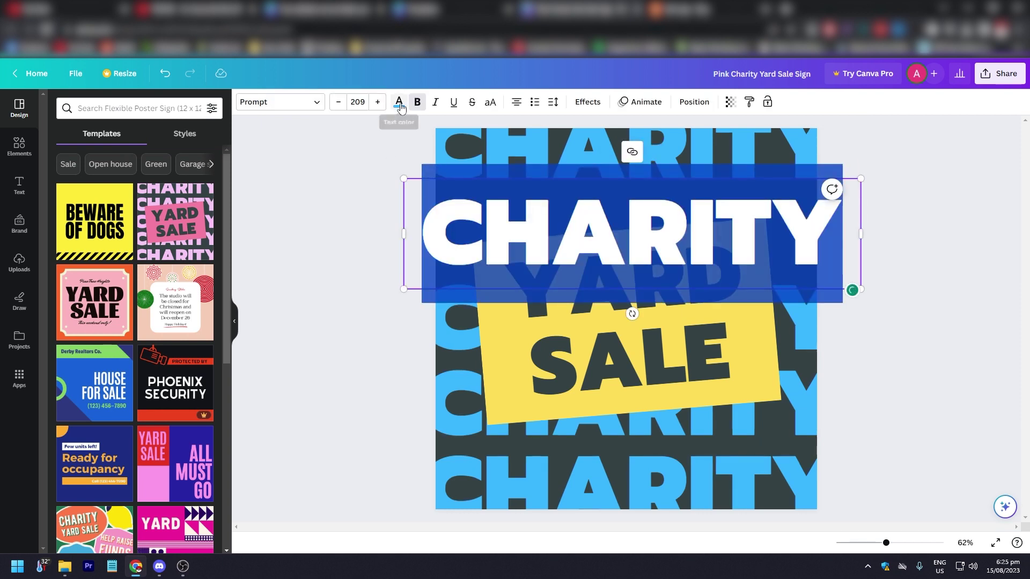
key(Delete)
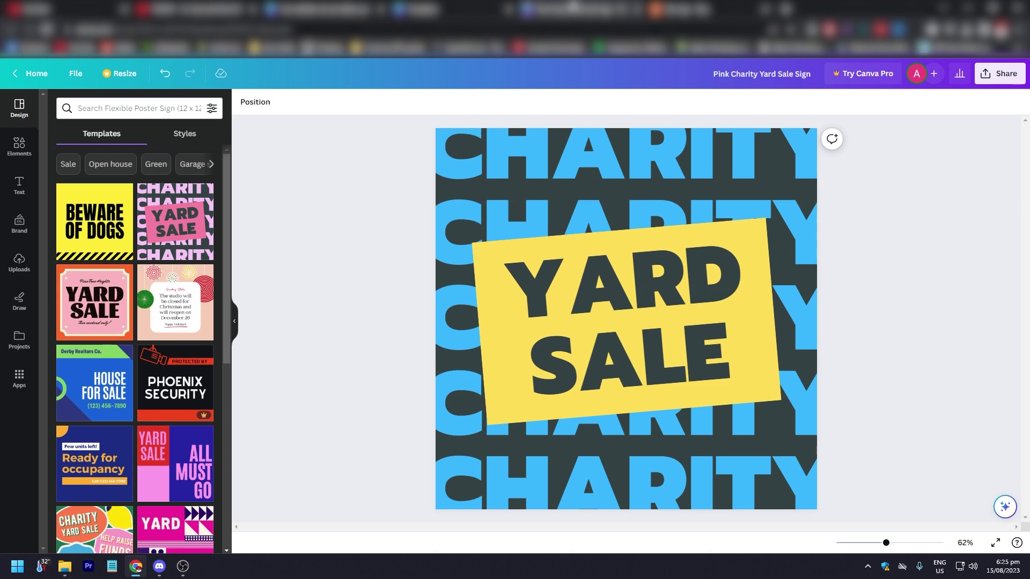
key(ctrl+Tab)
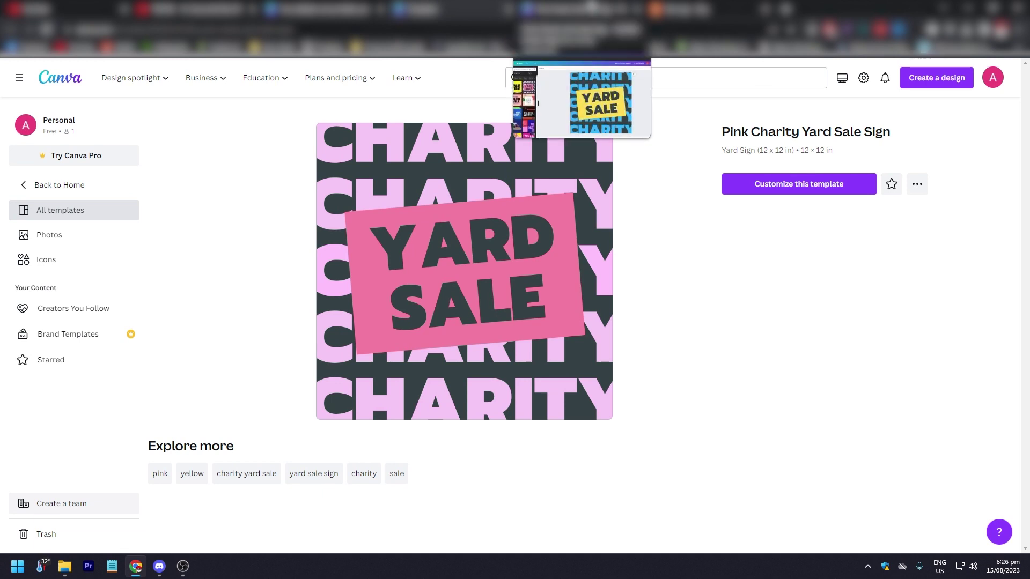
Return to the recoloured design and place the cursor before the Y in YARD SALE
click(591, 8)
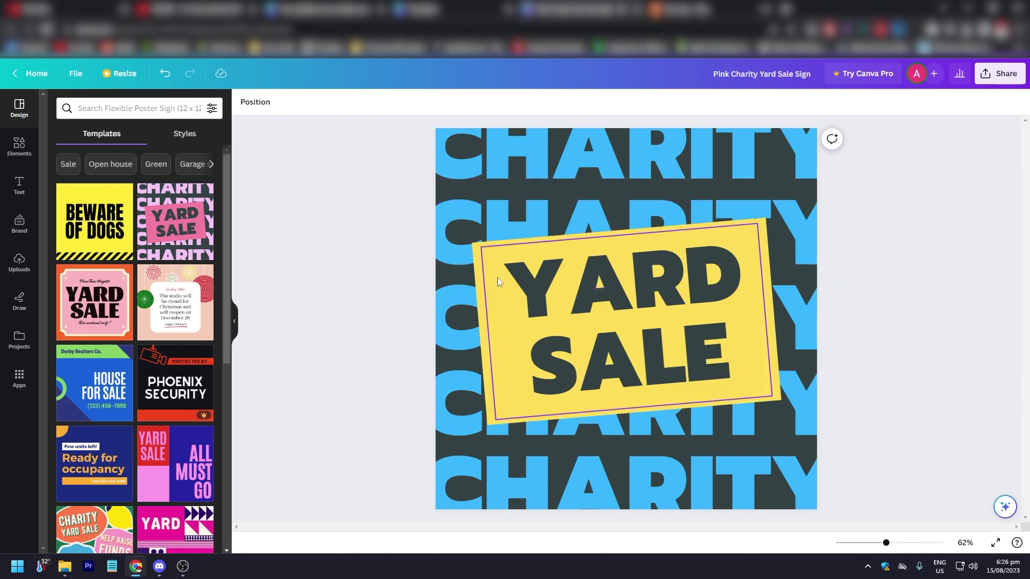
click(563, 270)
click(563, 270)
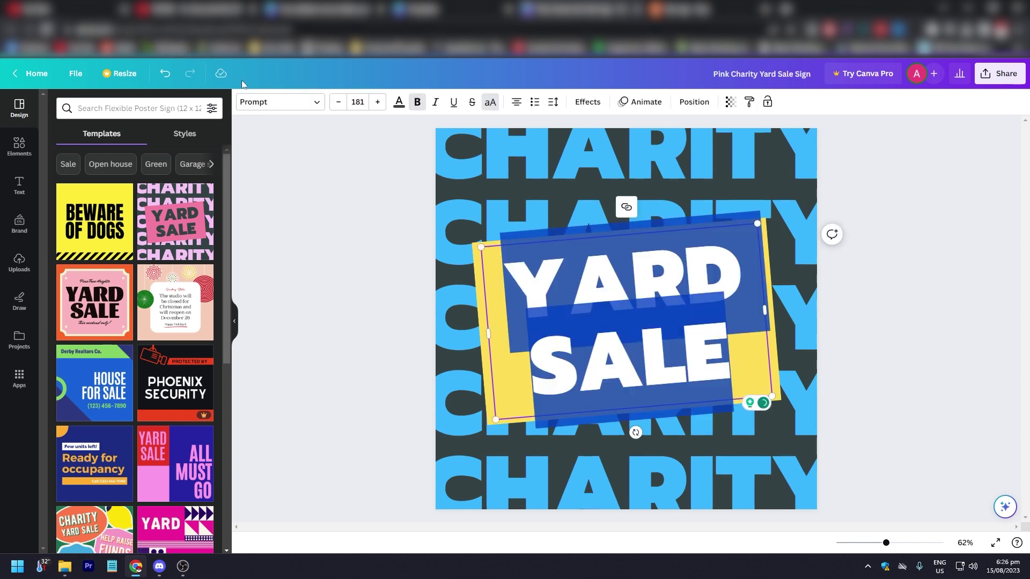
click(624, 284)
triple_click(524, 283)
mouse_move(523, 282)
mouse_down()
mouse_move(541, 299)
mouse_move(512, 280)
mouse_up()
click(512, 281)
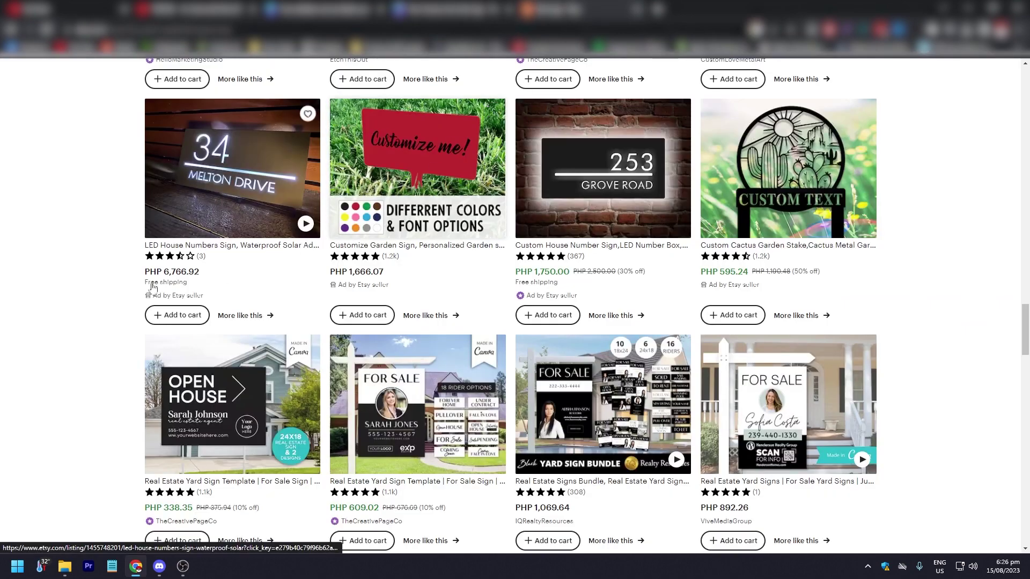
scroll(70, 290, down, 3)
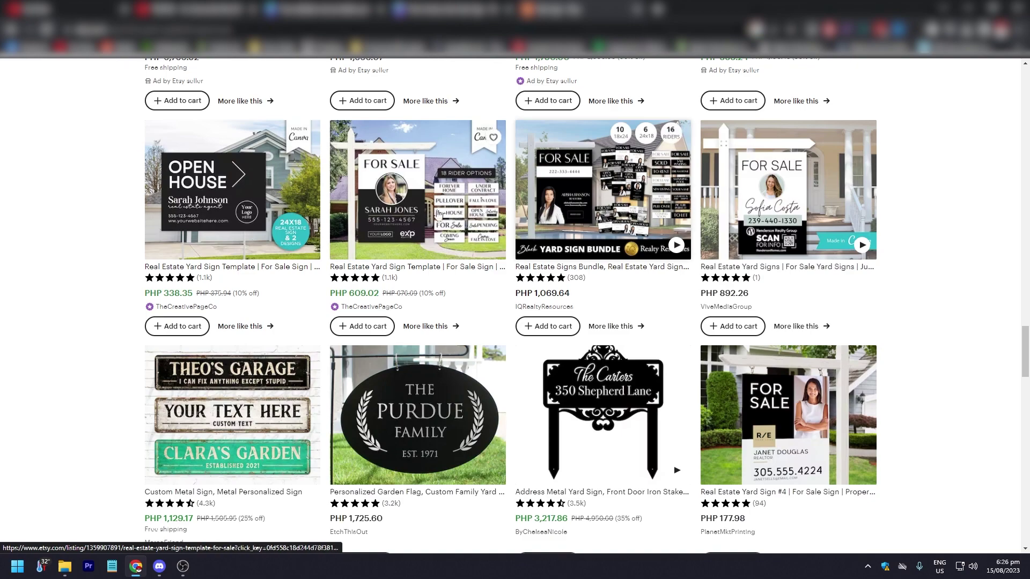
scroll(634, 348, down, 3)
scroll(493, 278, down, 3)
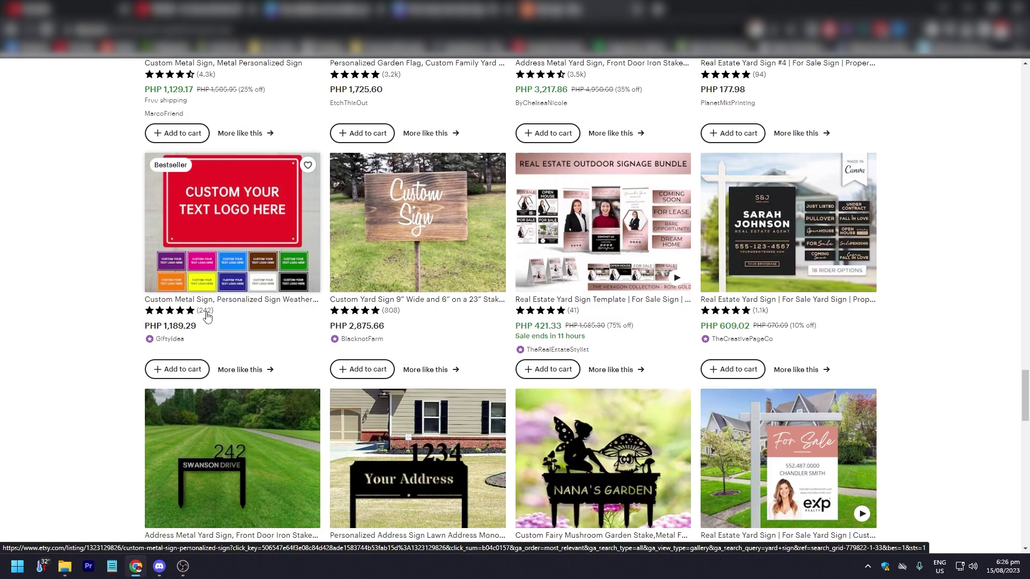
scroll(161, 270, down, 2)
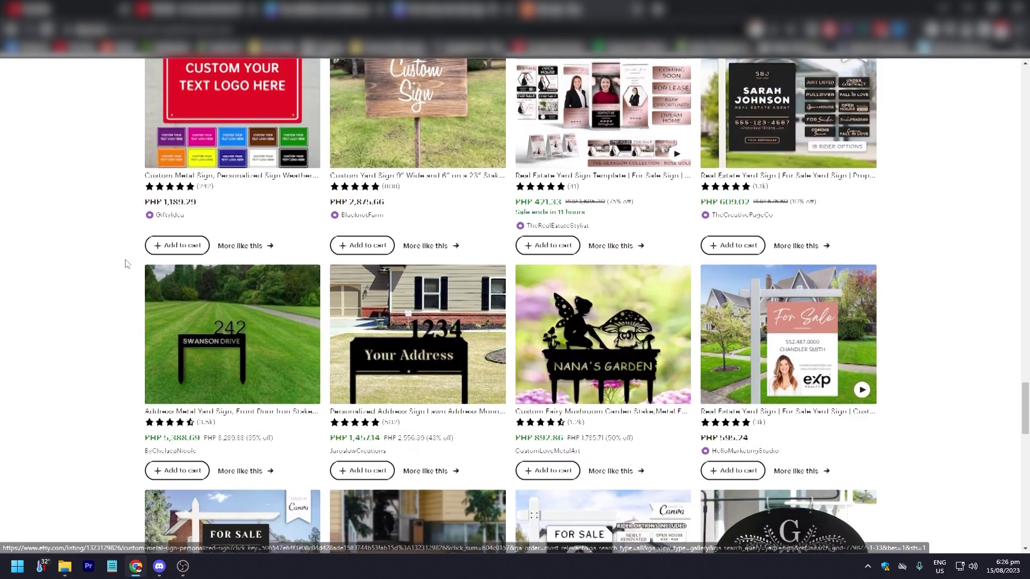
scroll(126, 264, up, 1)
click(498, 9)
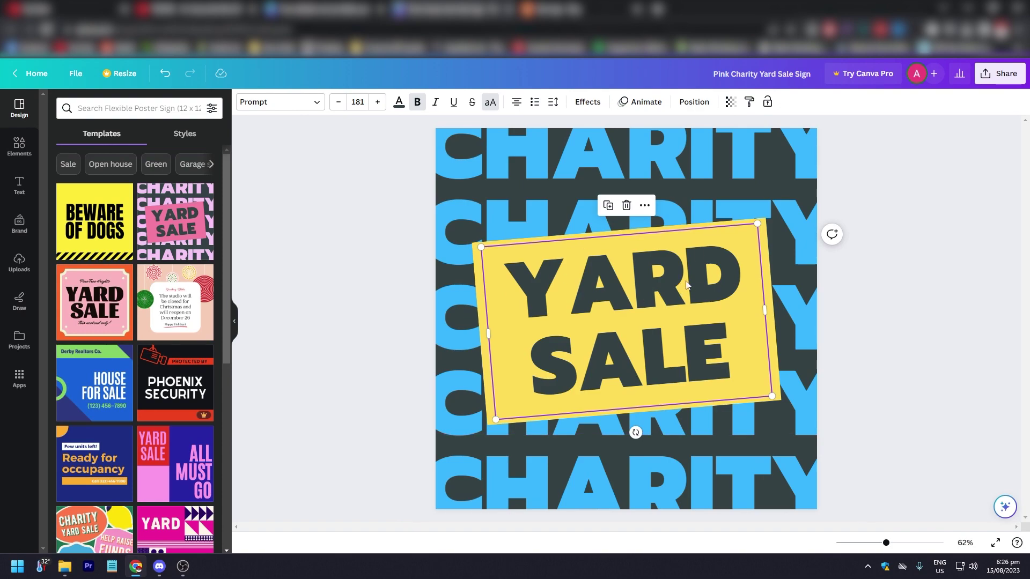
click(587, 9)
scroll(102, 237, down, 2)
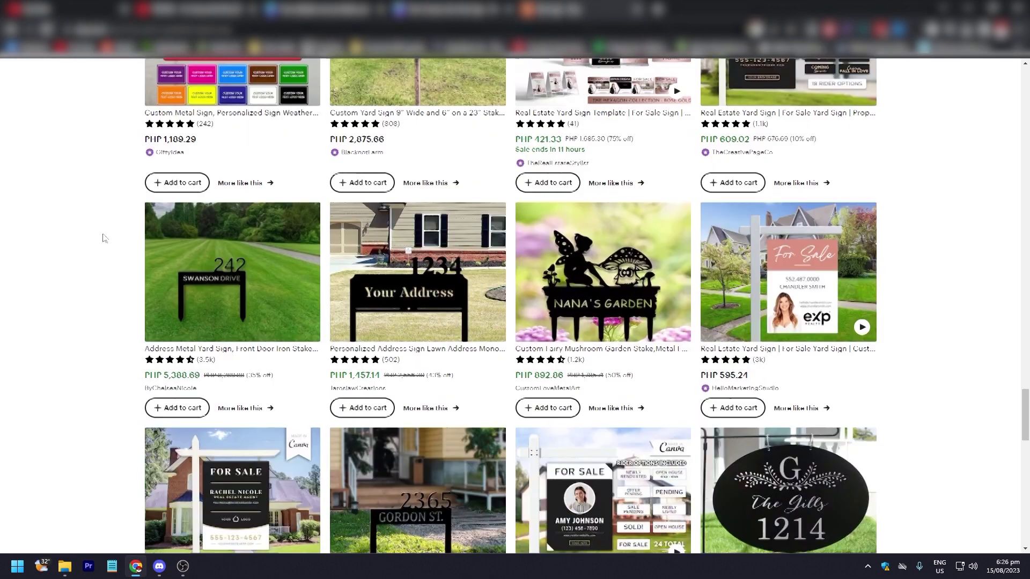
scroll(95, 236, down, 4)
scroll(96, 236, down, 2)
scroll(95, 236, up, 1)
scroll(94, 237, up, 4)
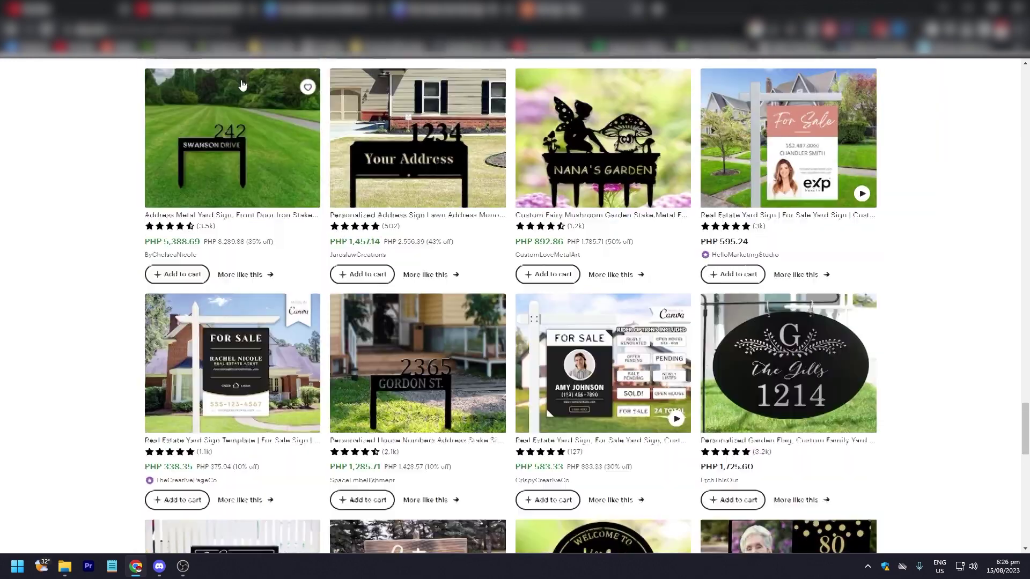
scroll(94, 237, up, 1)
click(497, 9)
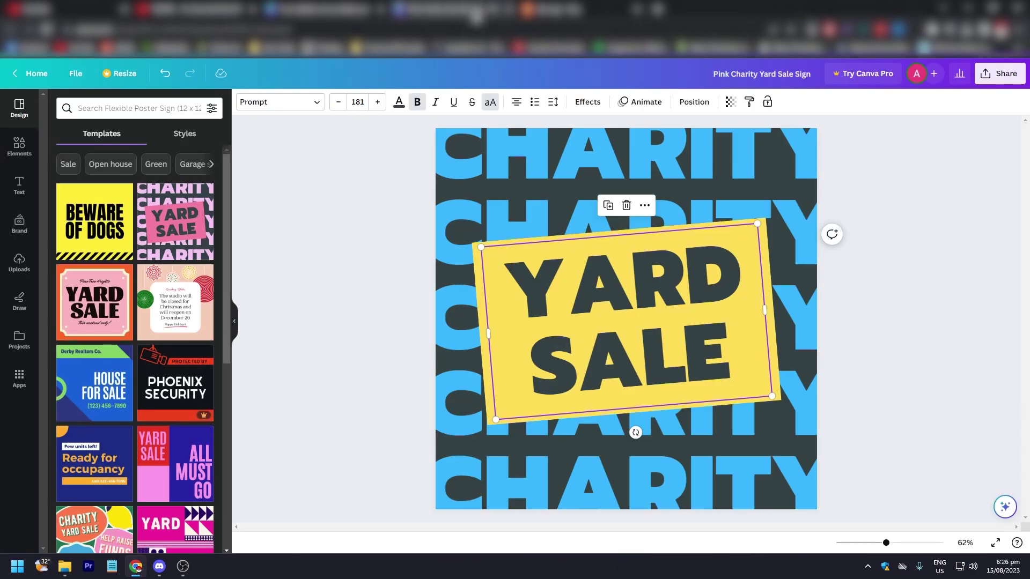
Flip between the Canva gallery, the design editor and the Etsy tab, ending on Etsy
click(330, 9)
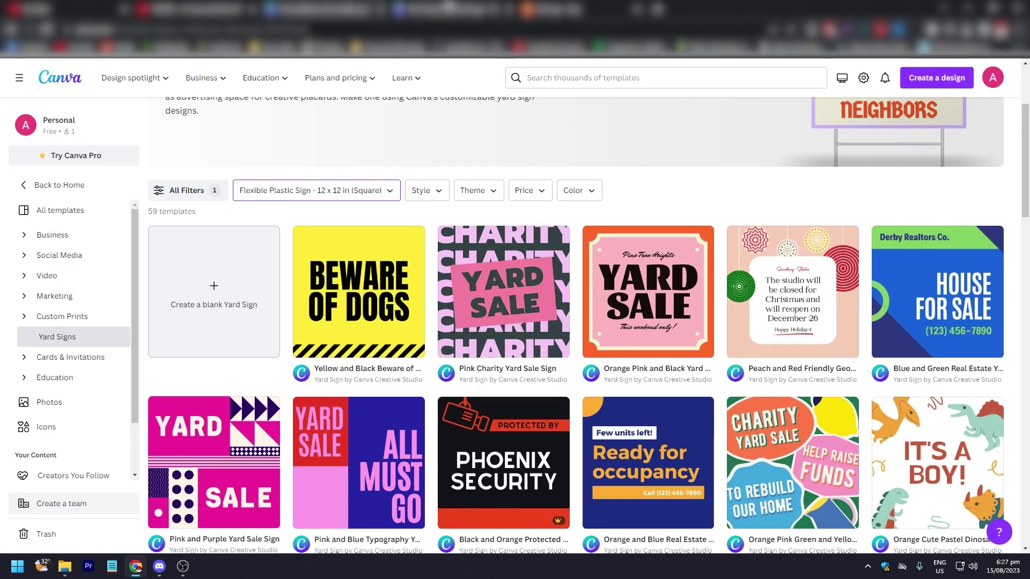
click(450, 8)
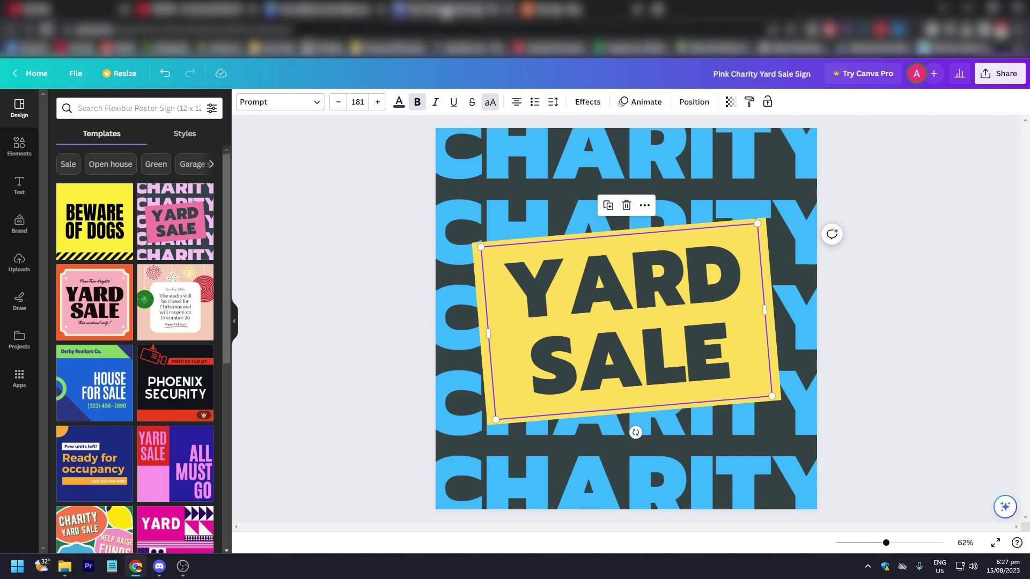
click(563, 9)
click(450, 9)
click(563, 8)
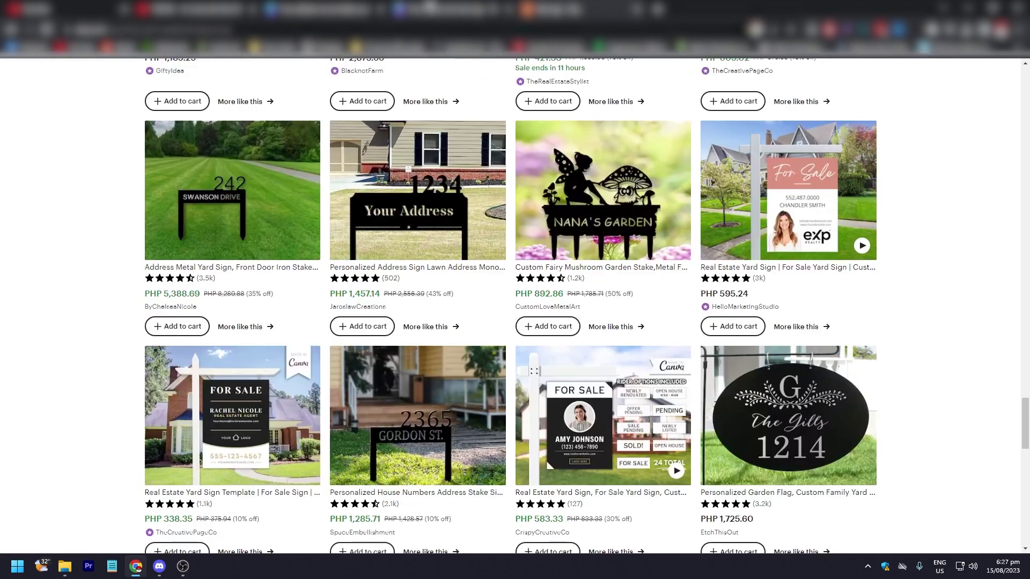